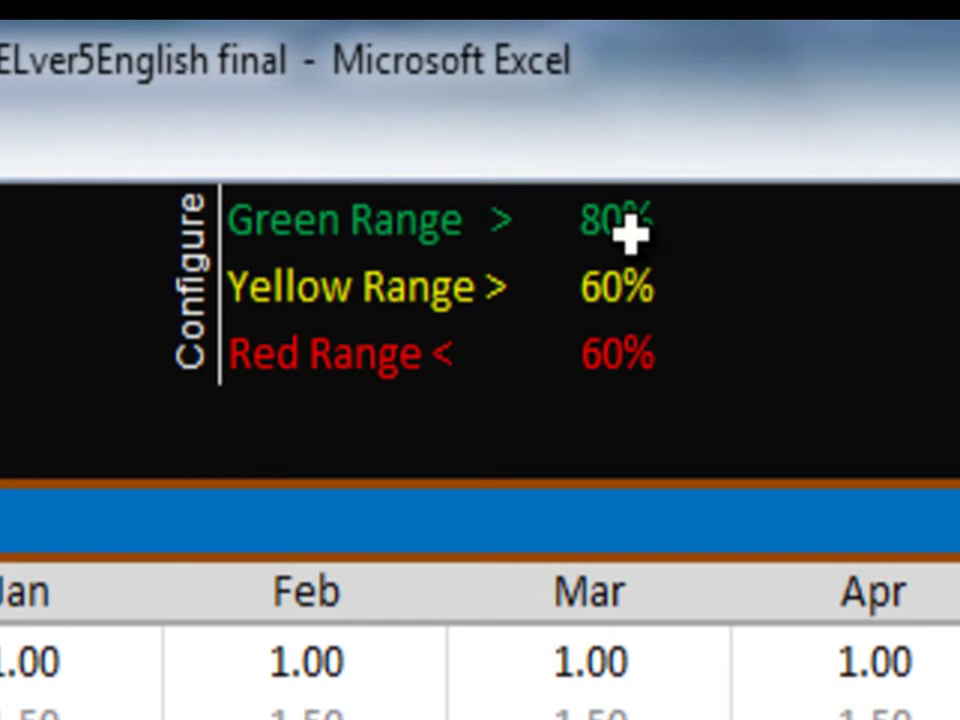
Configure the performance thresholds with the Green Range at 90% and the Yellow Range at 80%.
click(630, 232)
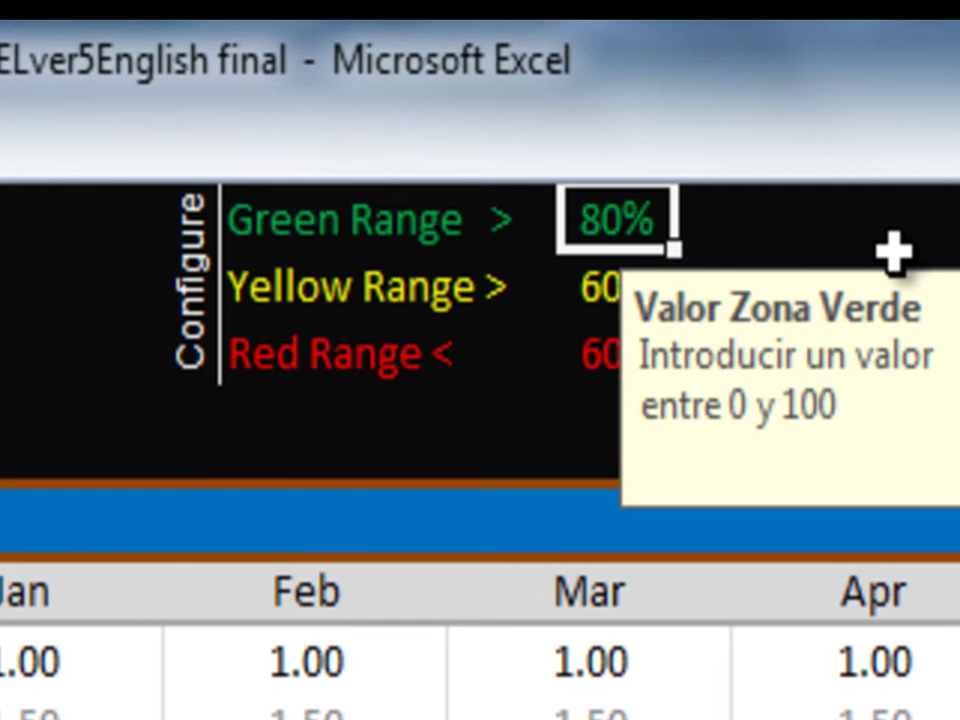
click(950, 240)
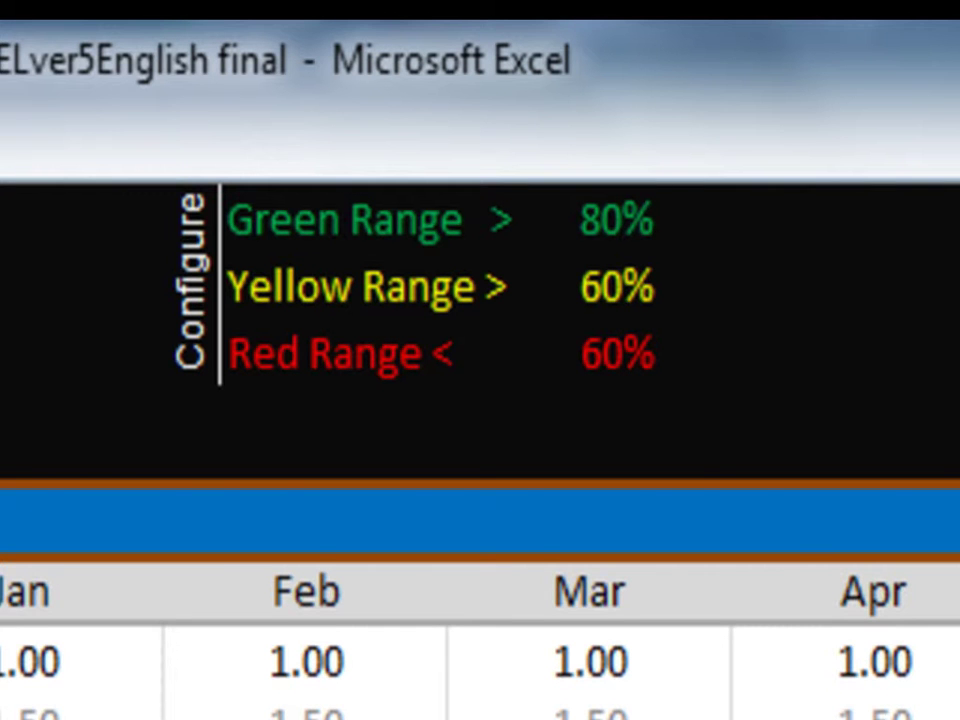
click(606, 227)
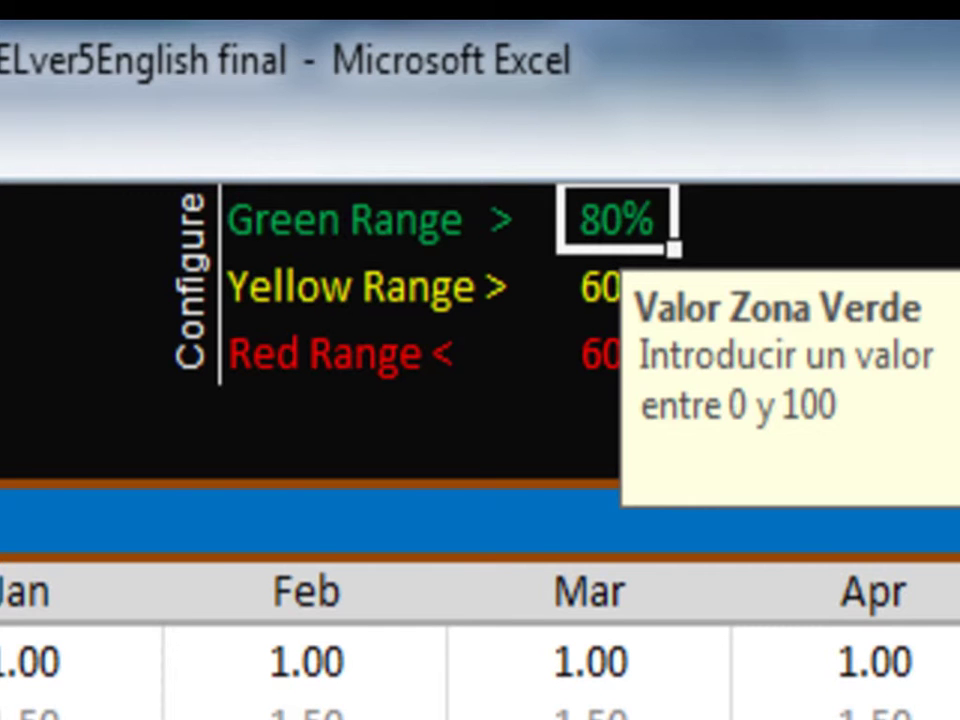
text(90)
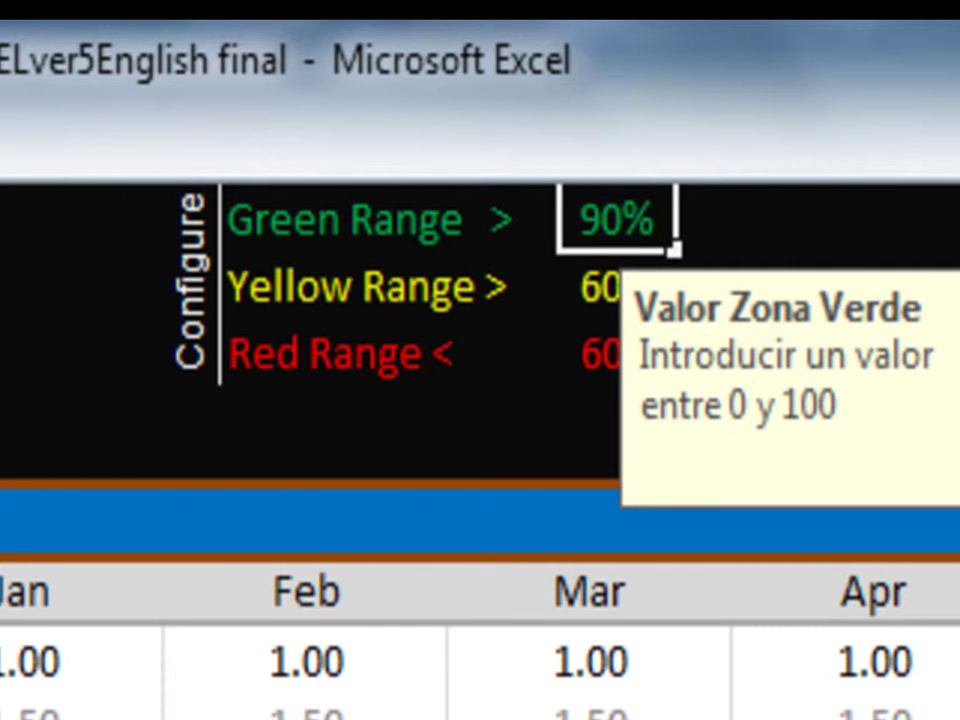
click(591, 294)
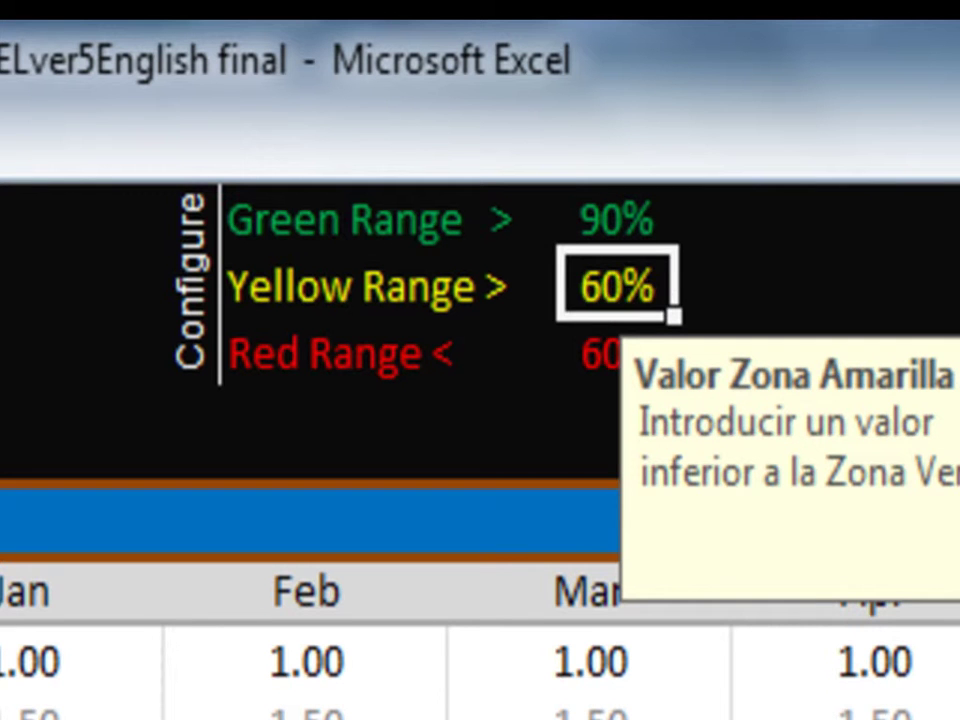
text(80)
key(Return)
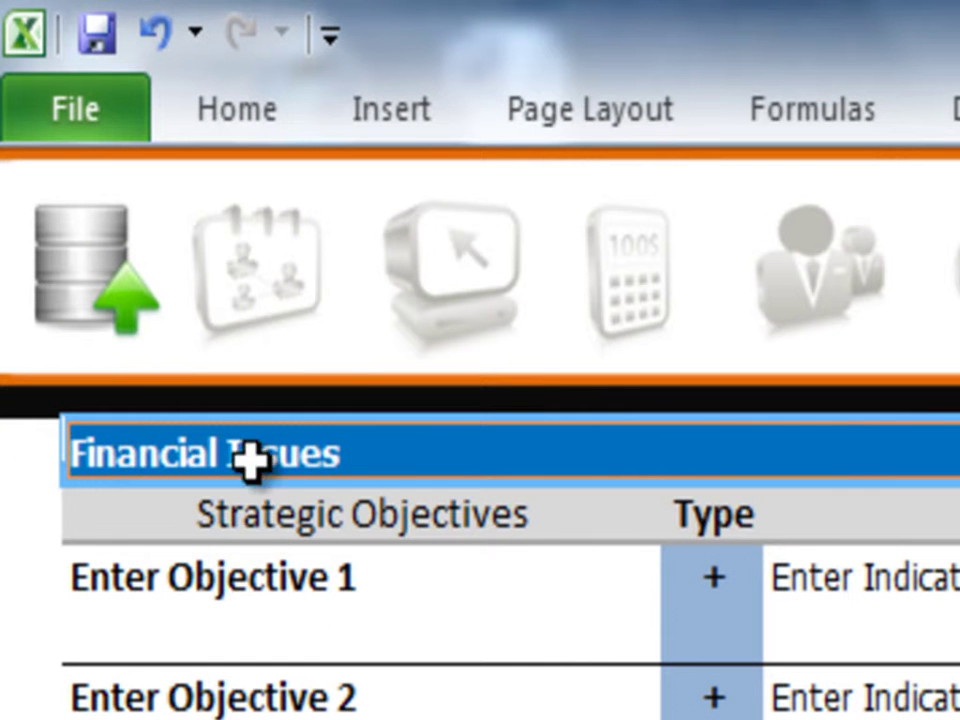
Rename the Financial Issues section heading on the data sheet as "Financial Perspective".
double_click(199, 458)
key(BackSpace)
key(BackSpace)
key(BackSpace)
key(BackSpace)
key(BackSpace)
key(BackSpace)
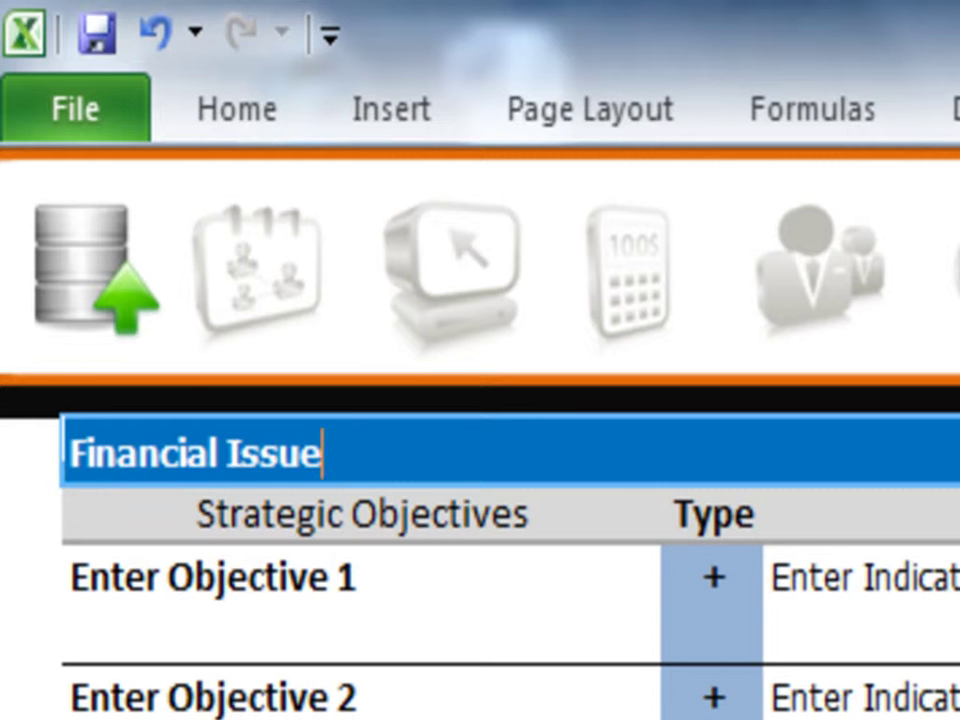
text(Perspectiv)
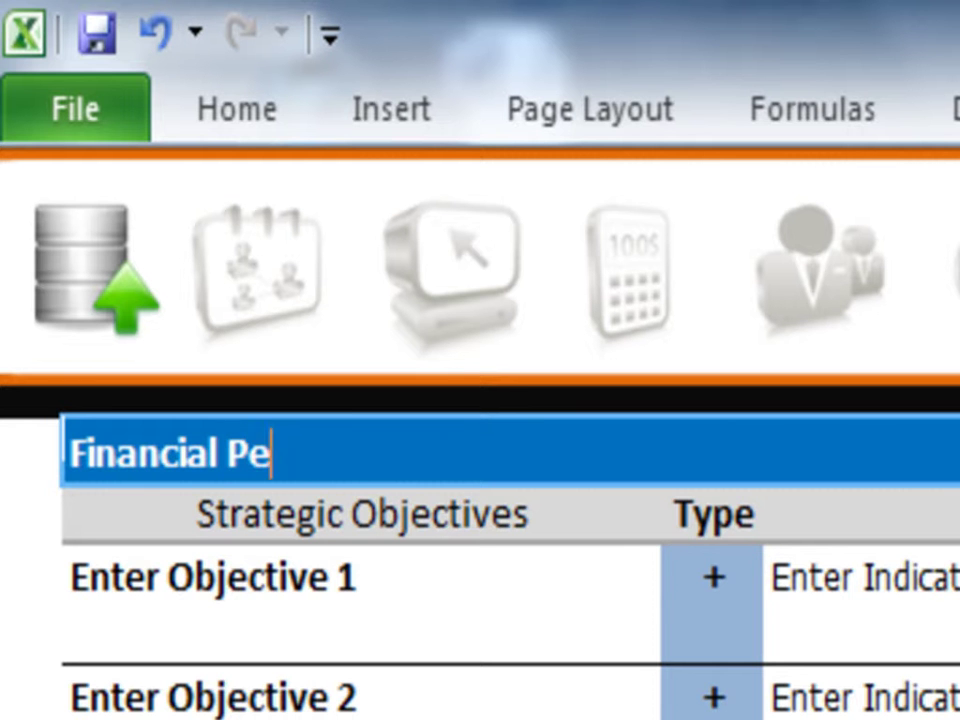
text(e)
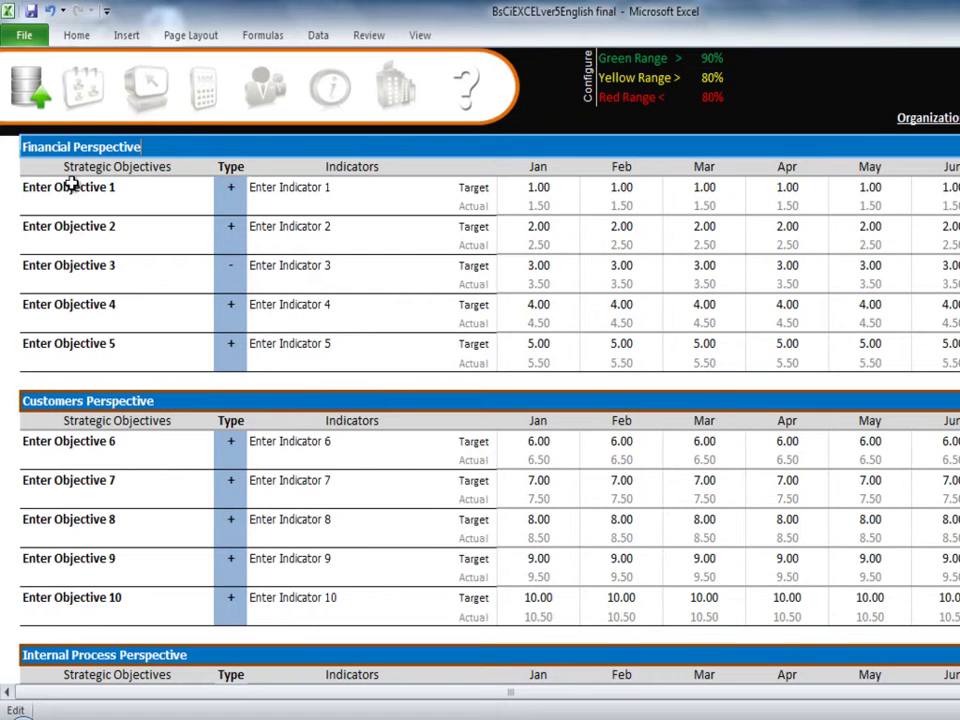
click(72, 185)
Check the renamed perspective on the Strategic Map, Balanced Scorecard and Financial Perspective sheets.
click(93, 92)
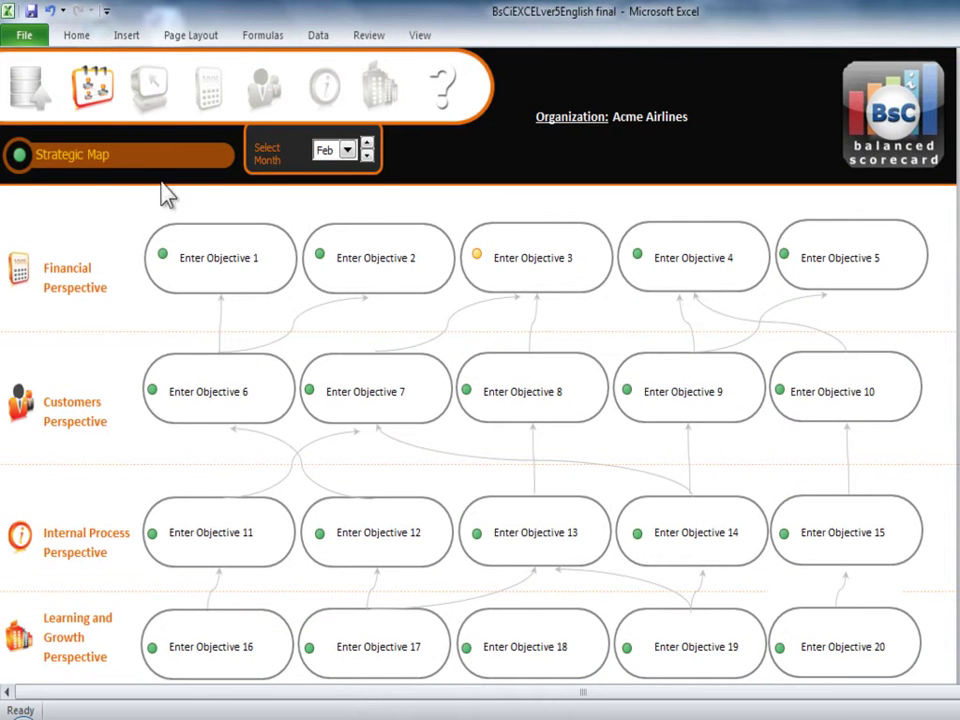
click(150, 88)
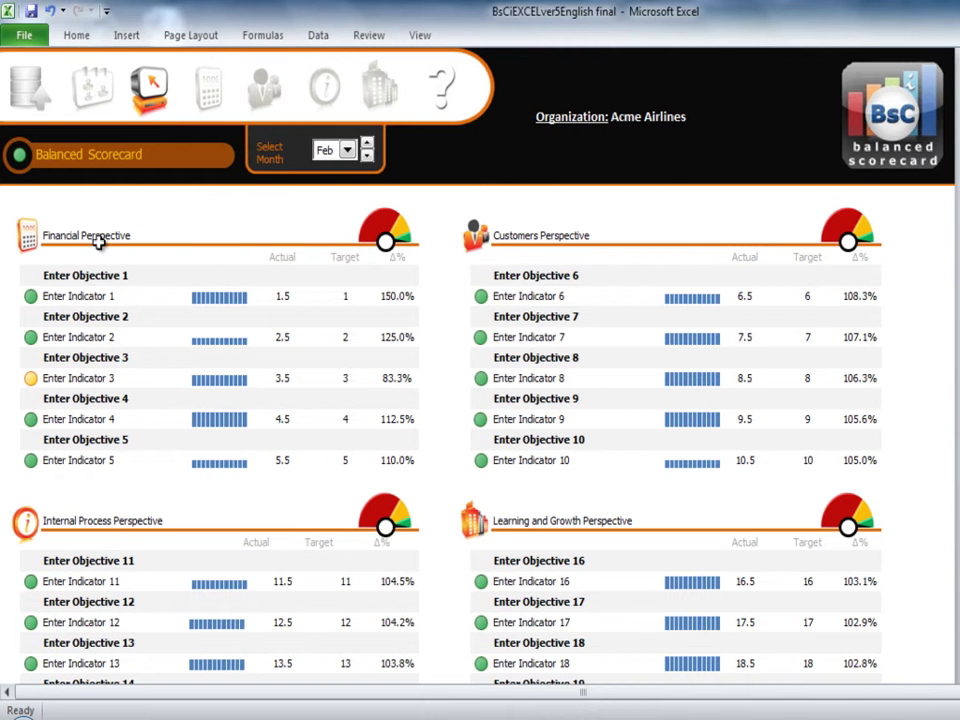
click(210, 88)
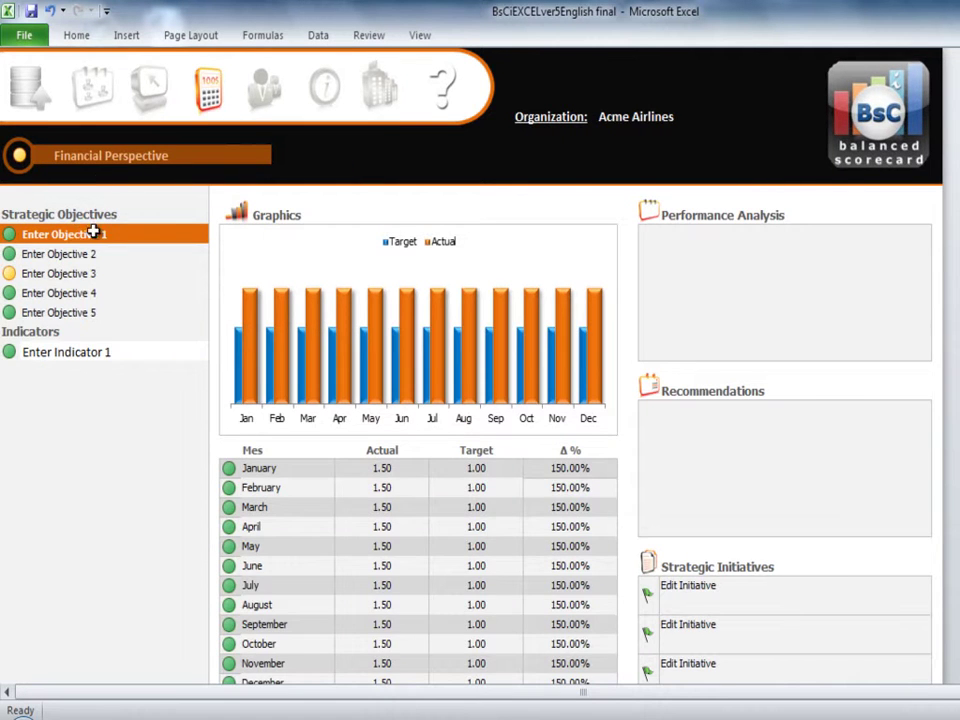
Return to the data entry sheet and name the first Financial Perspective objective "Drive Revenue".
click(24, 96)
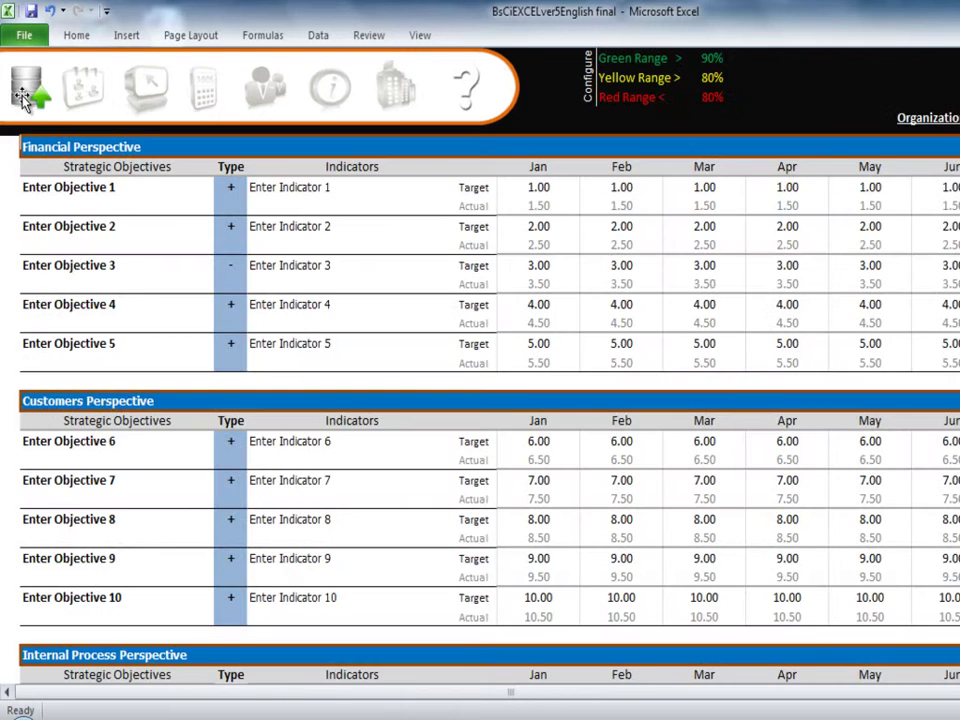
click(61, 188)
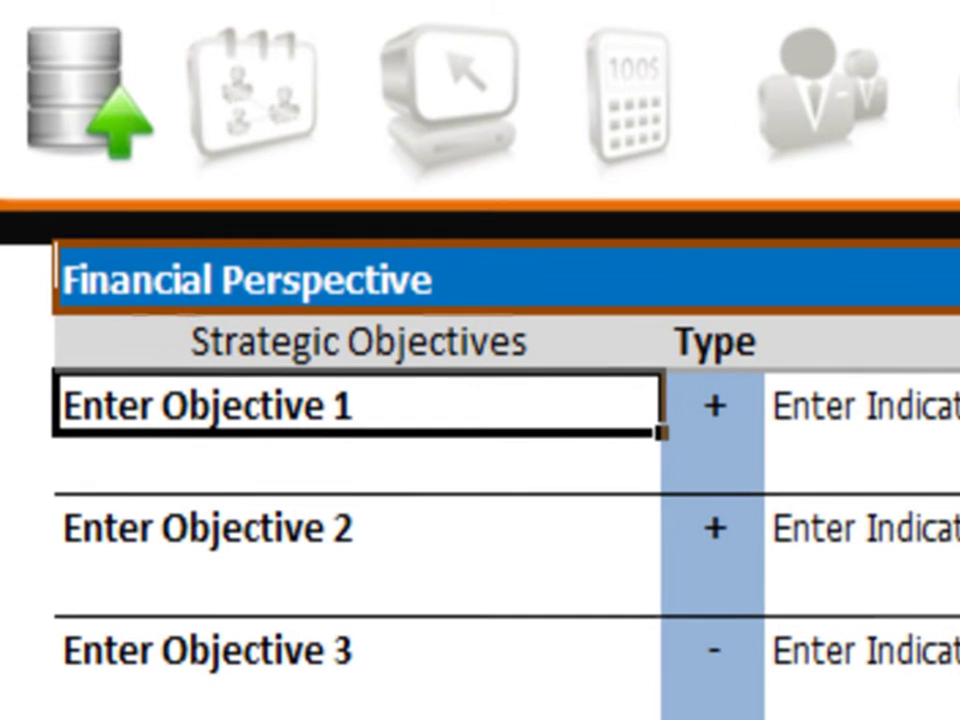
text(D)
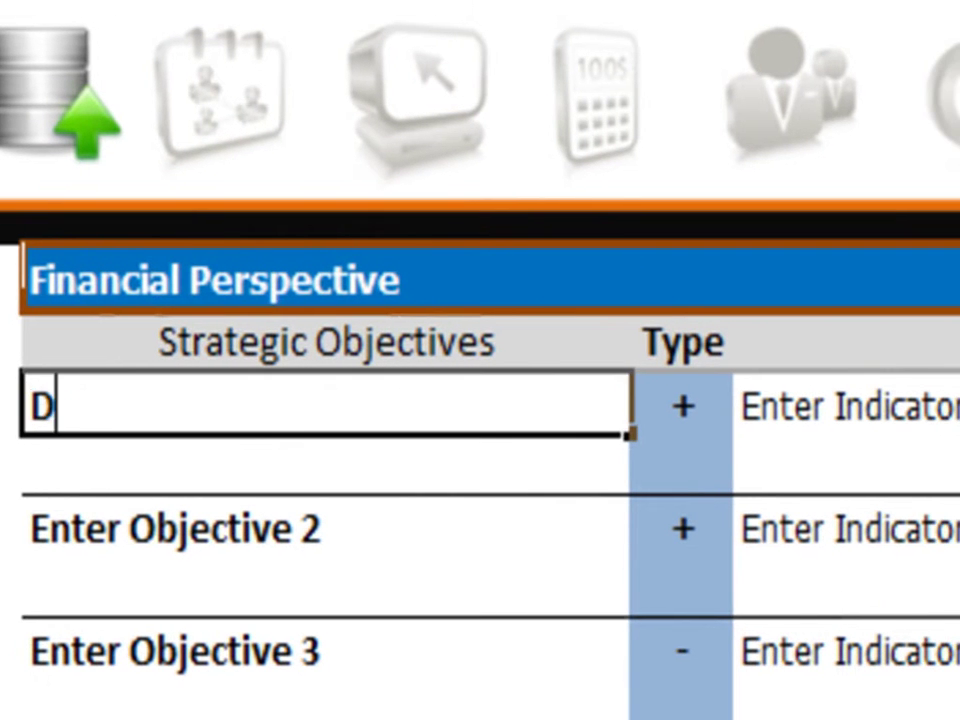
text(rive Rev)
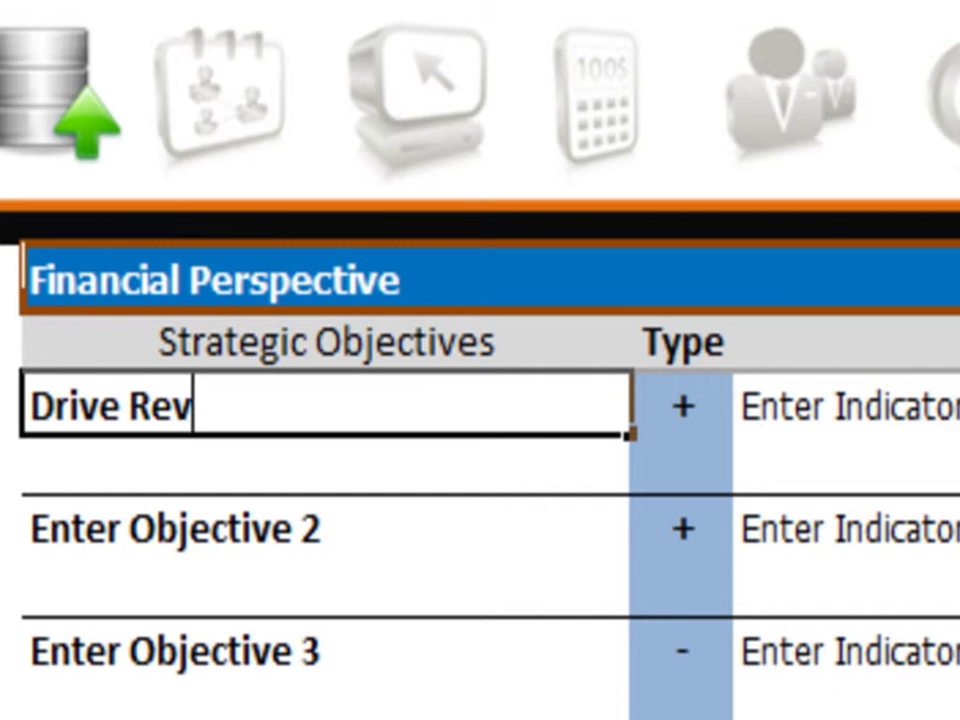
text(enue)
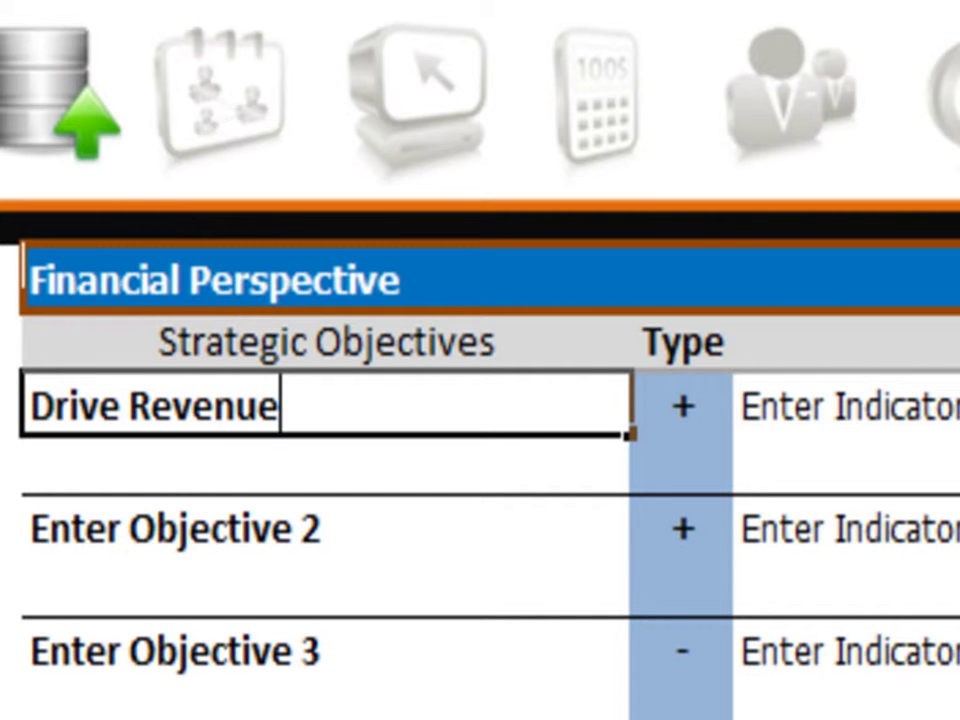
click(681, 405)
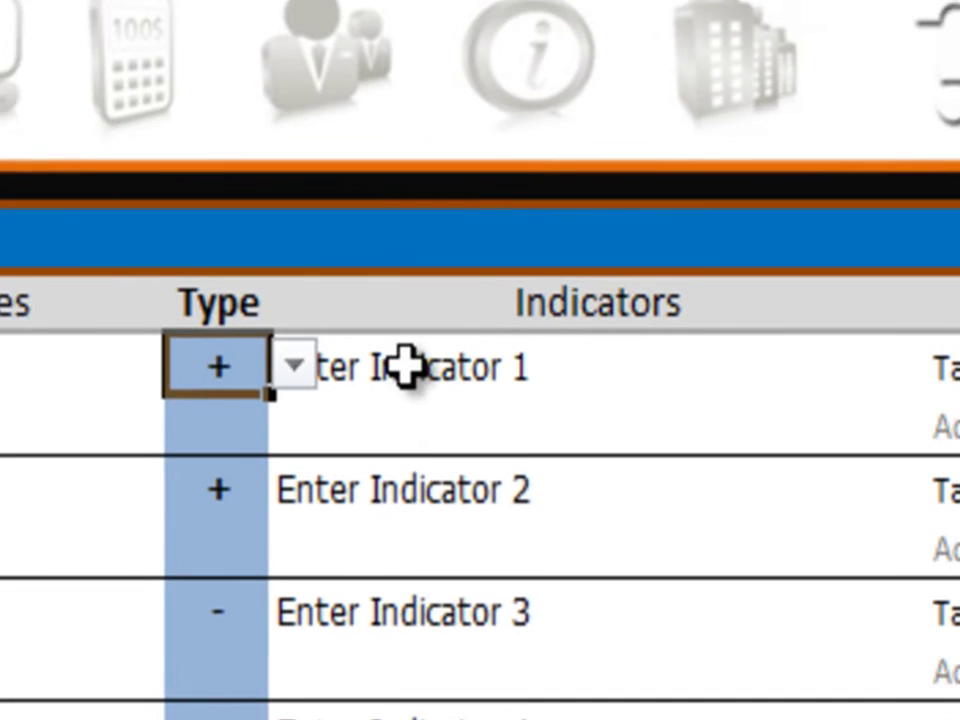
Name the indicator of the Drive Revenue objective "Sales".
click(405, 367)
text(Sa)
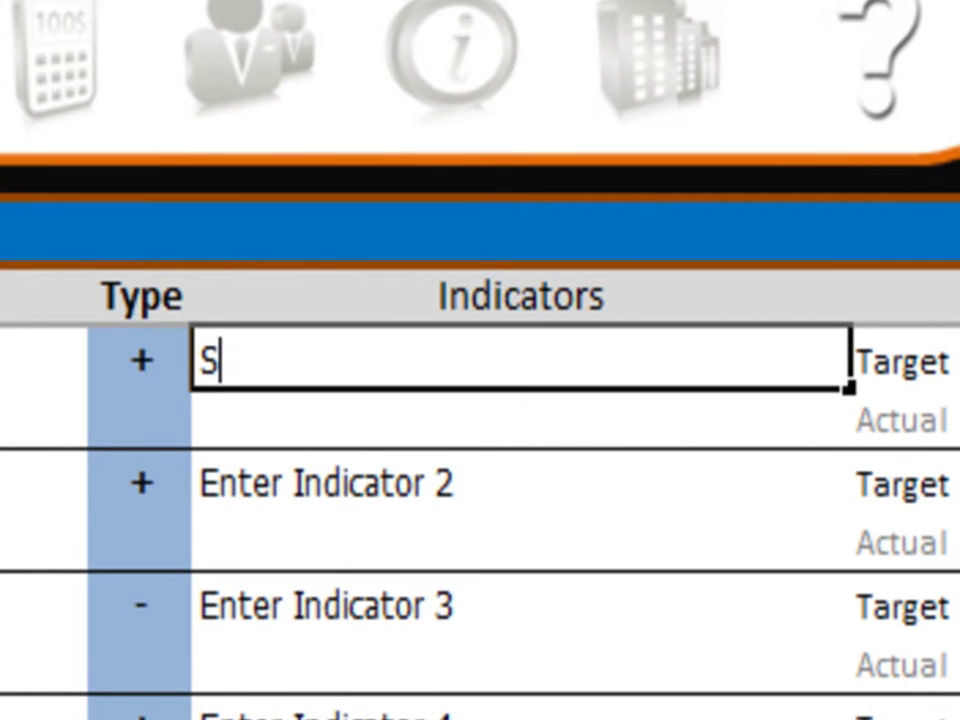
text(les)
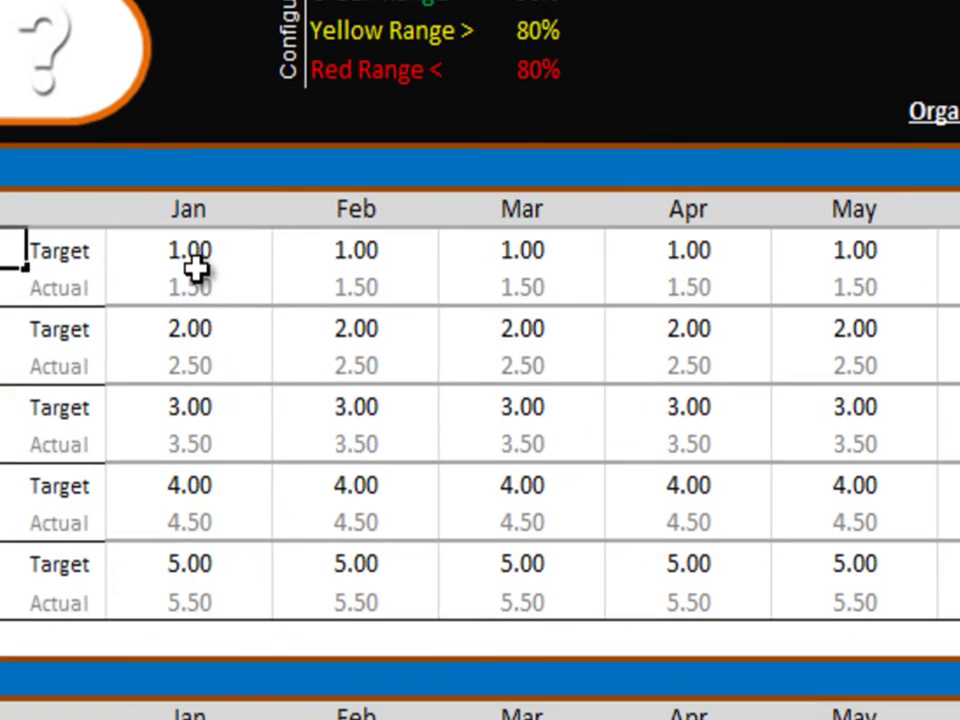
click(195, 258)
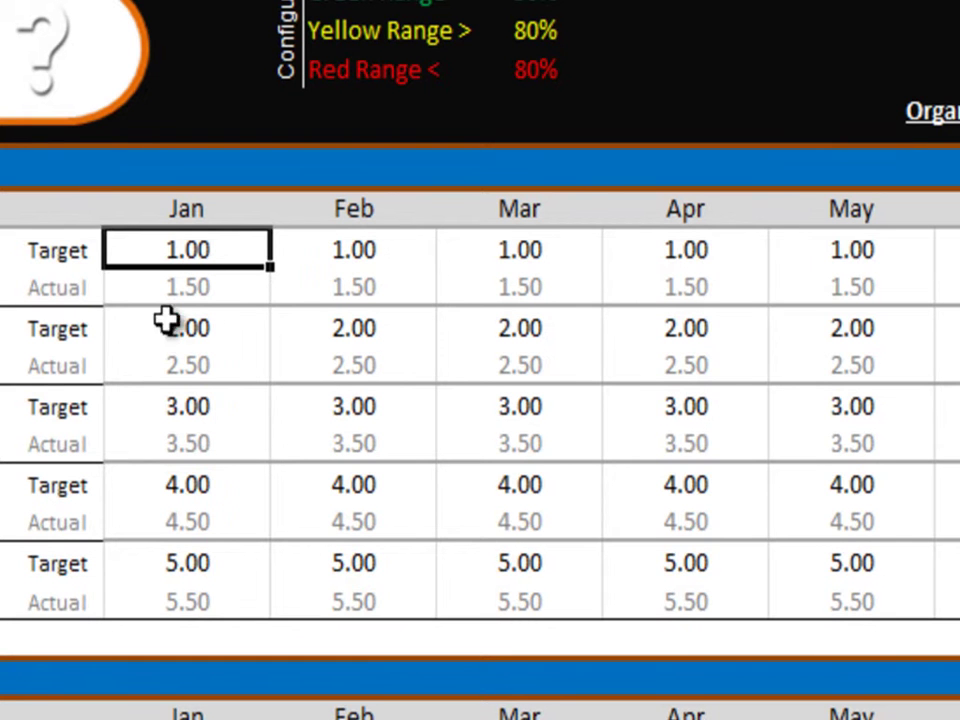
Enter the Sales actuals as 0.5 for January, 0.7 for February and 0.95 for March.
click(188, 296)
text(.)
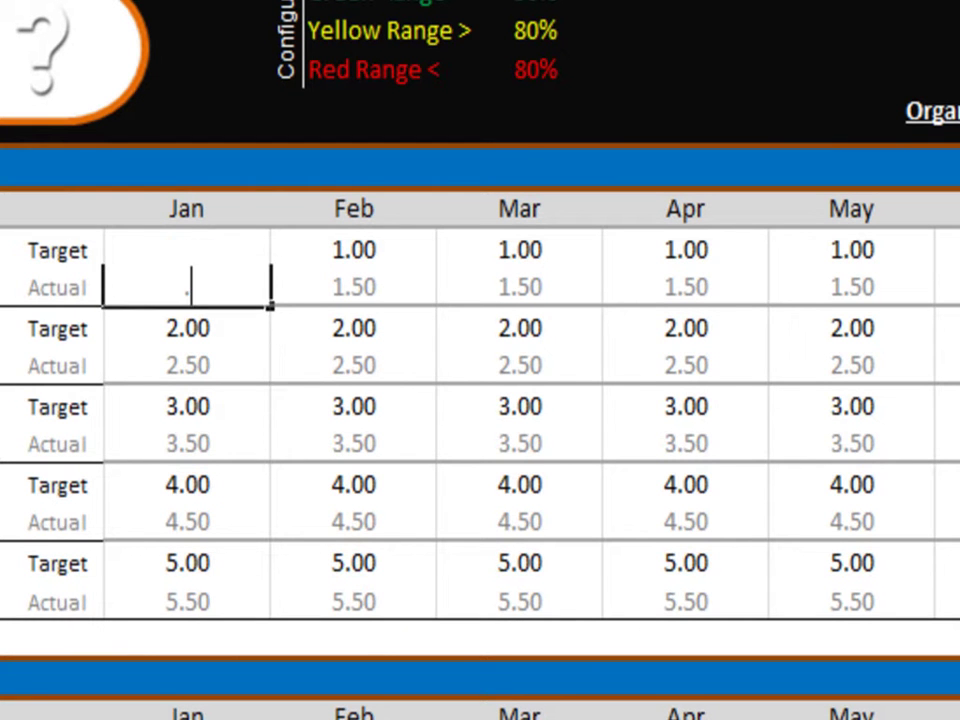
text(5)
key(Tab)
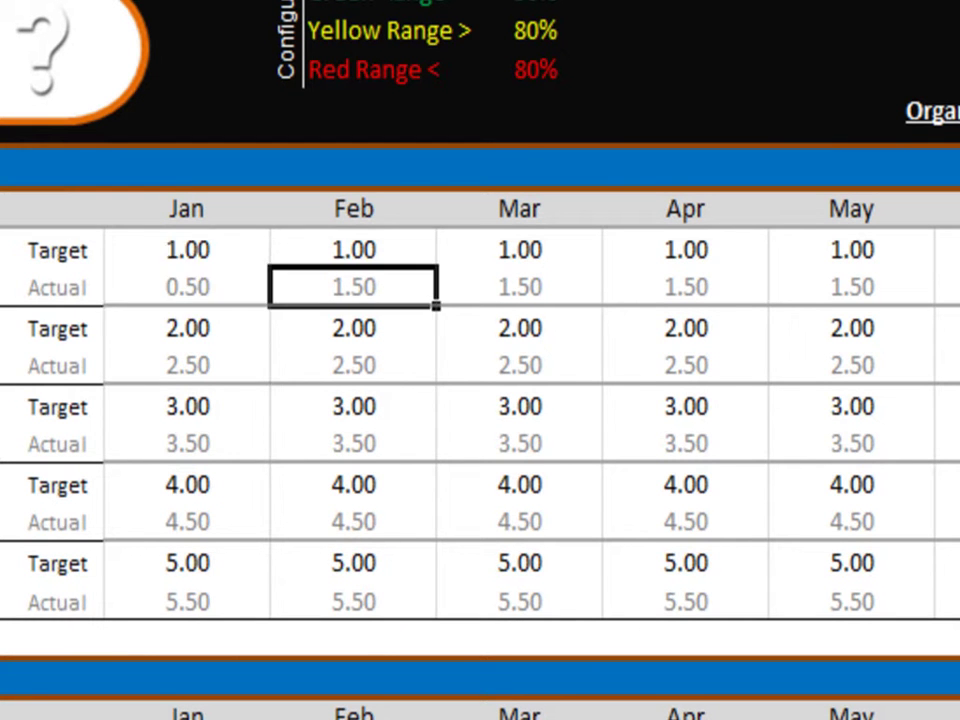
text(.7)
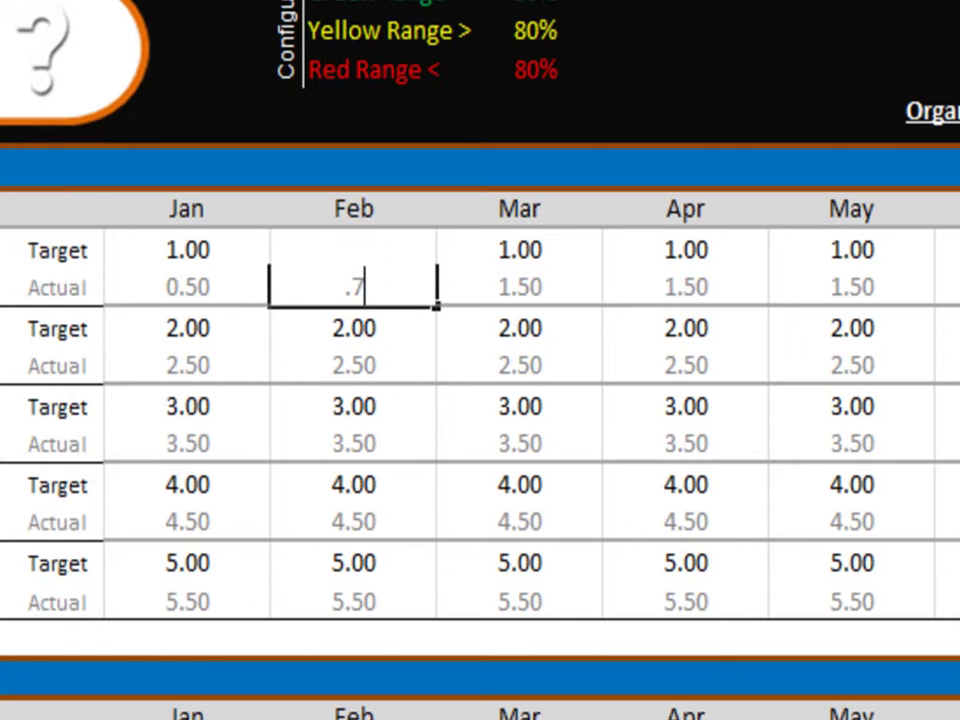
key(Tab)
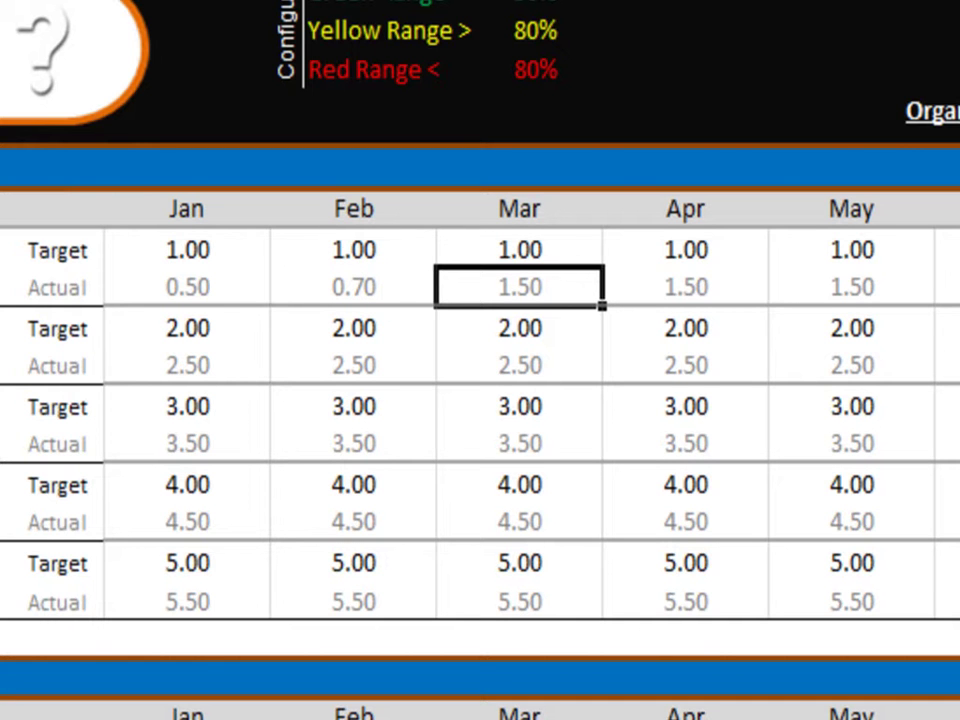
text(.95)
key(Tab)
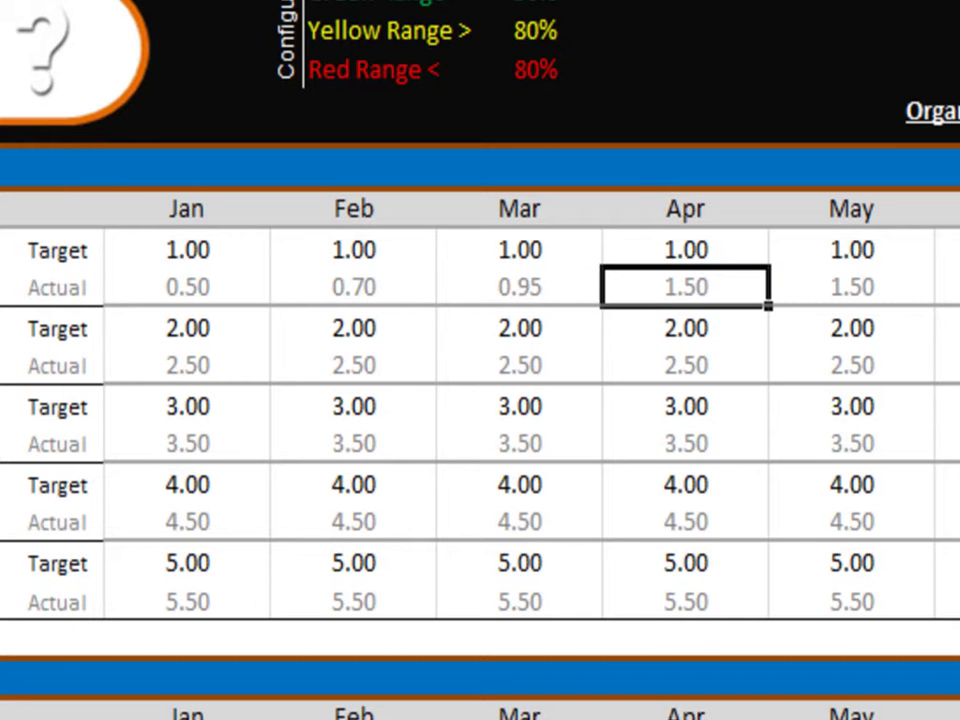
Enter the Sales actuals as 1 for April, 1.2 for May, 1.3 for June and 1.4 for July, and re-enter the August actual.
text(1)
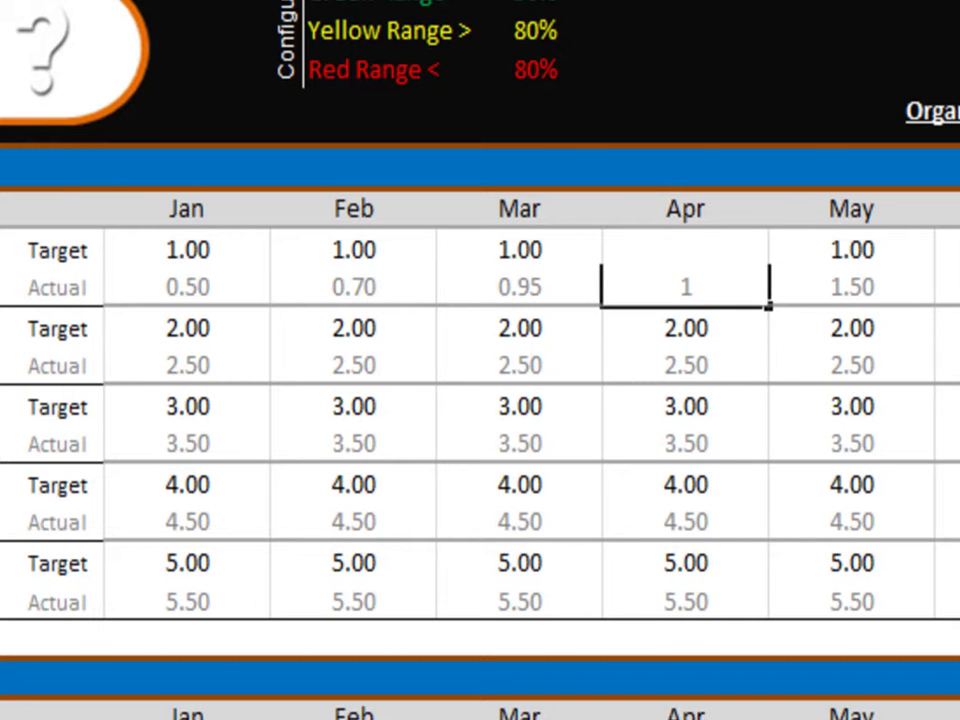
key(Tab)
text(1.)
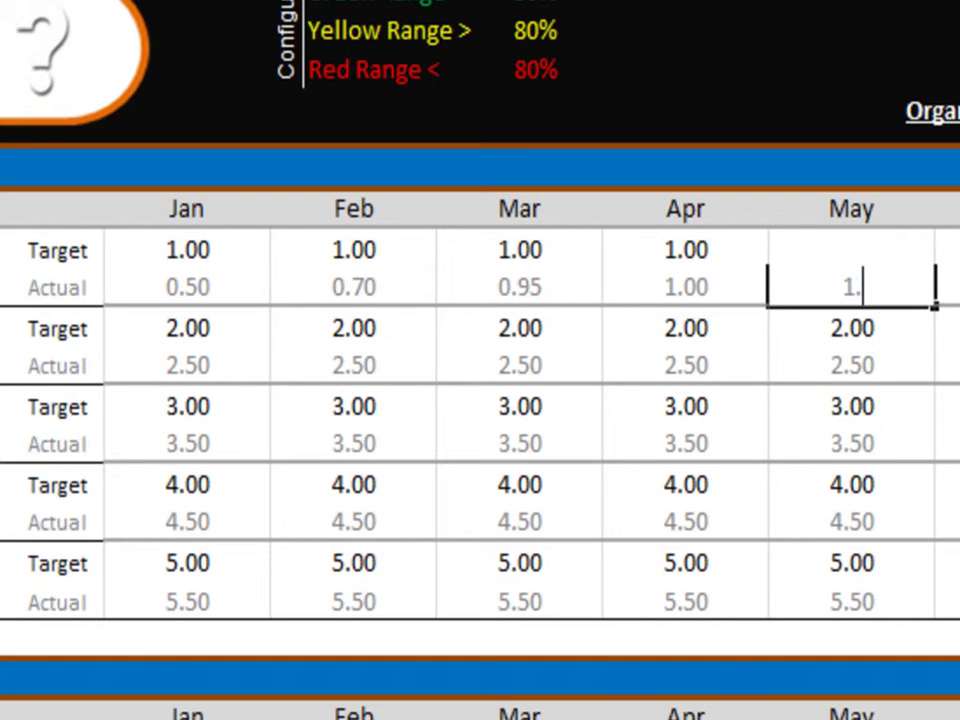
text(2)
key(Tab)
text(1)
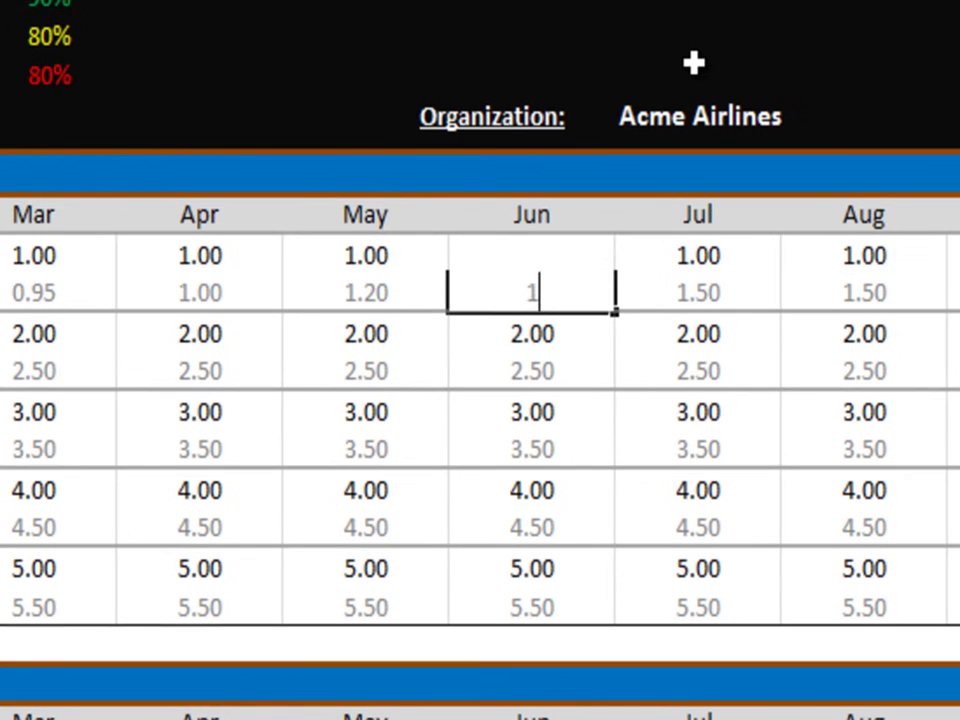
text(.3)
key(Tab)
text(1.4)
key(Tab)
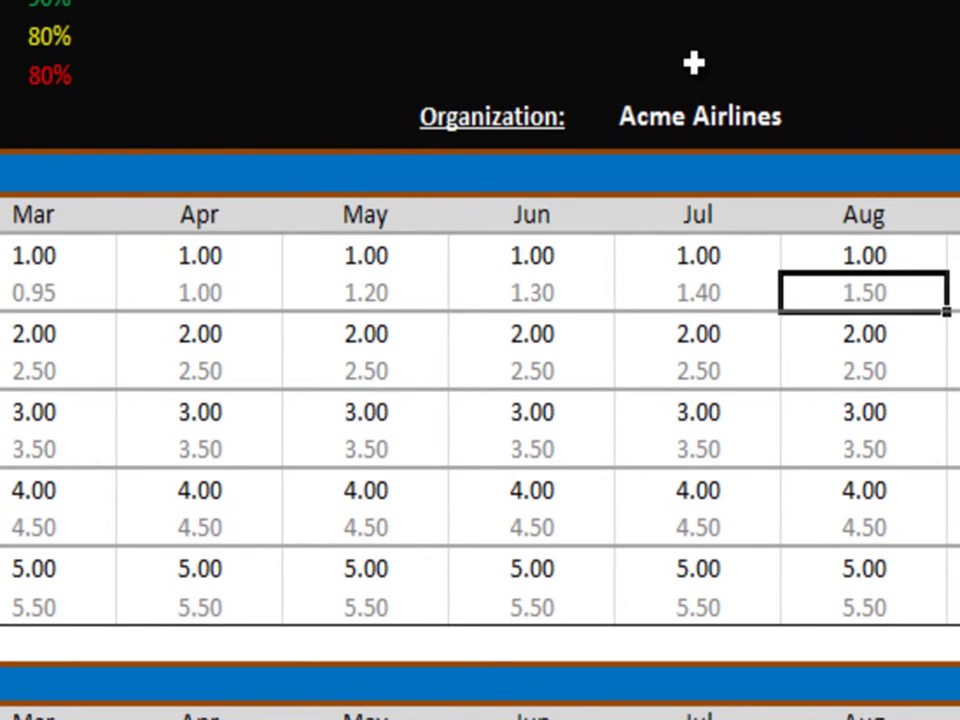
text(15)
key(BackSpace)
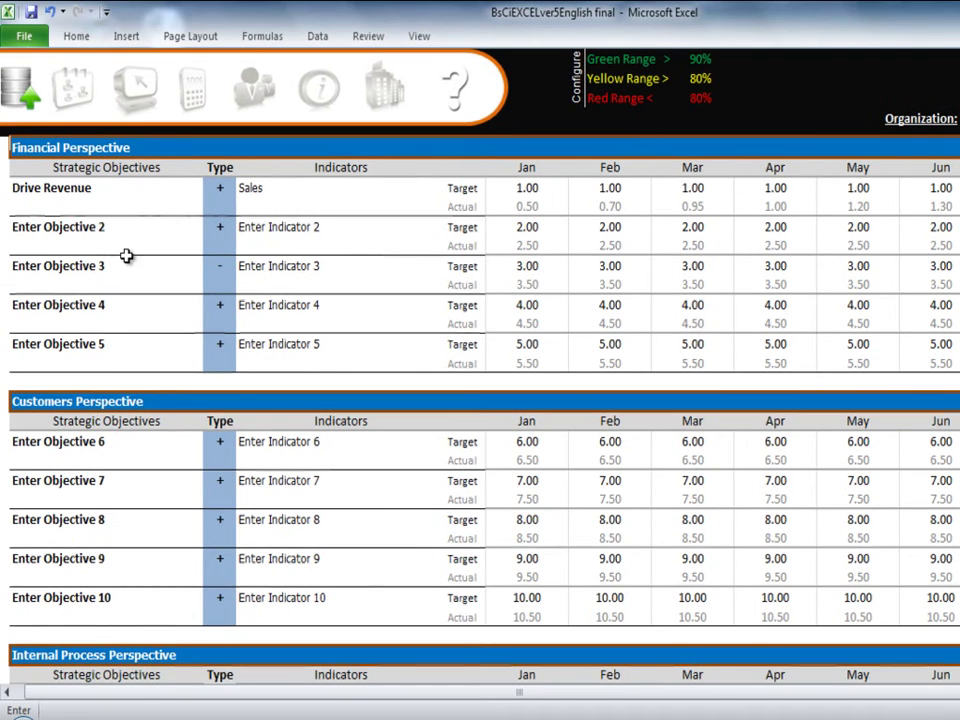
click(88, 188)
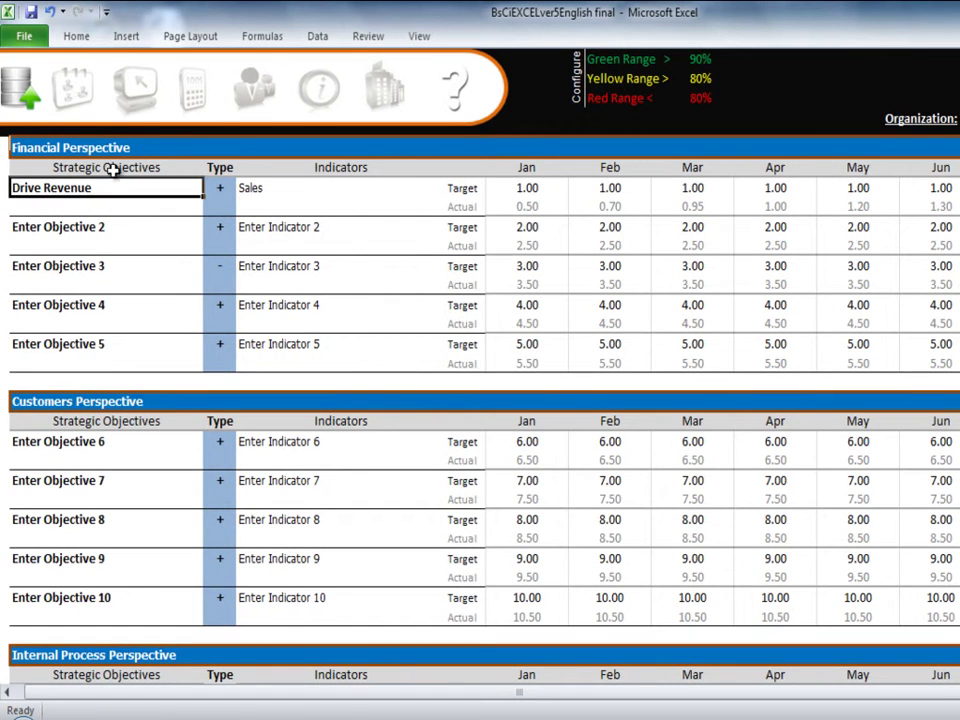
Open the balanced scorecard, inspect the Sales trend chart, and view the results for January and February.
click(138, 100)
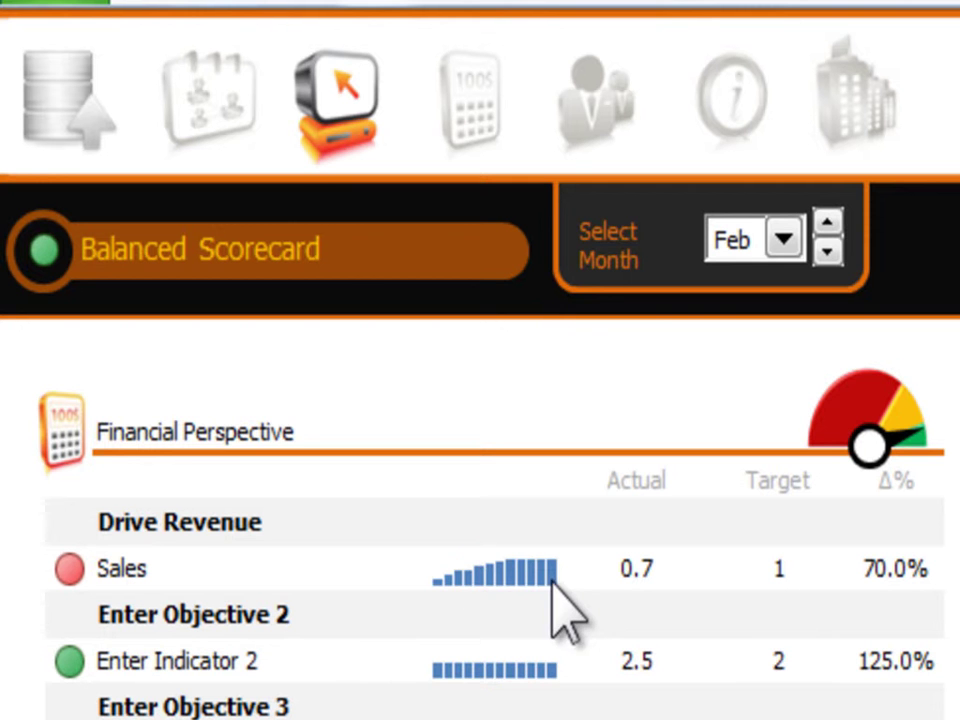
mouse_move(531, 578)
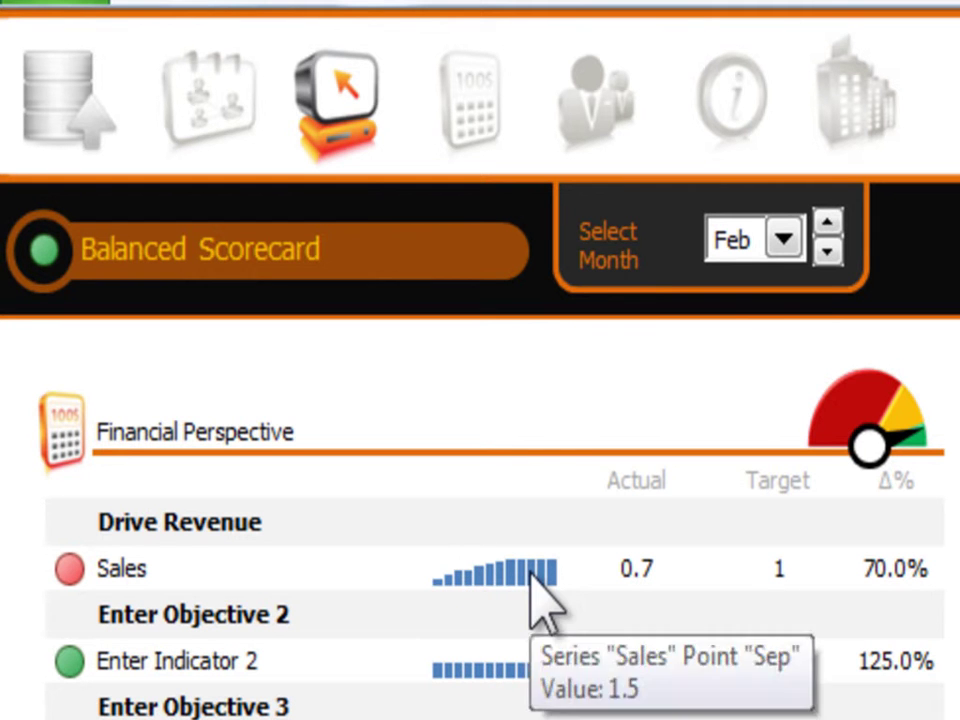
click(784, 238)
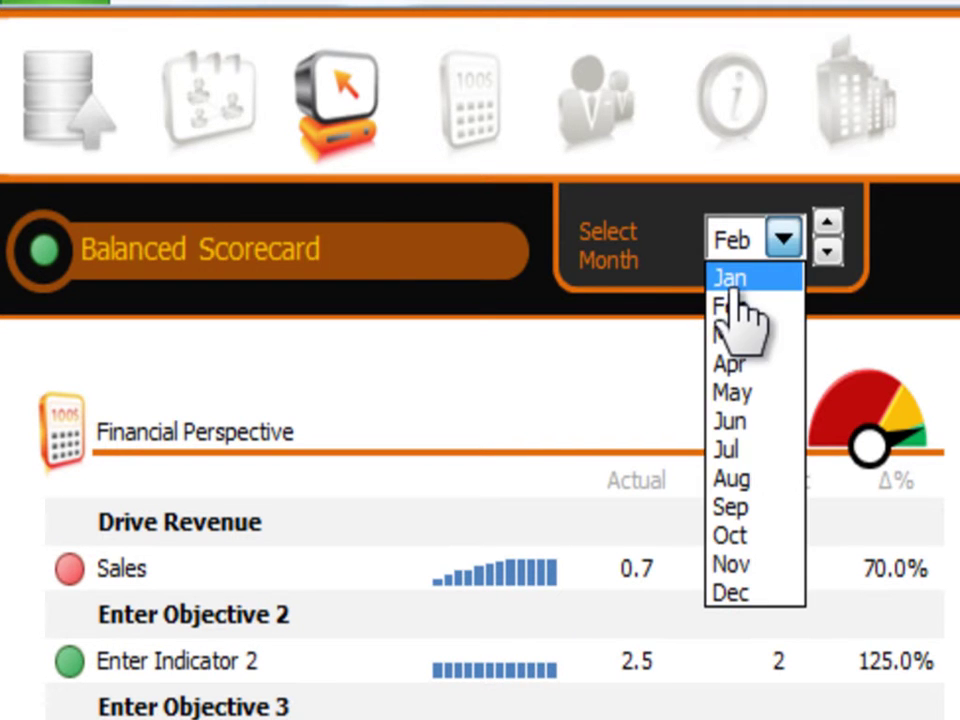
click(734, 282)
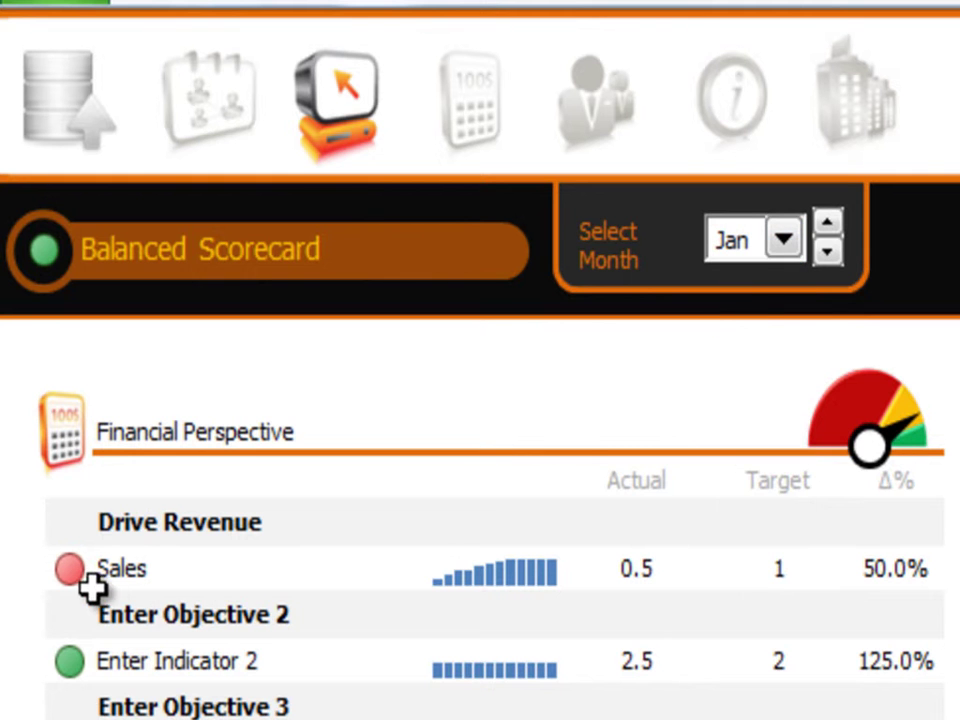
click(784, 245)
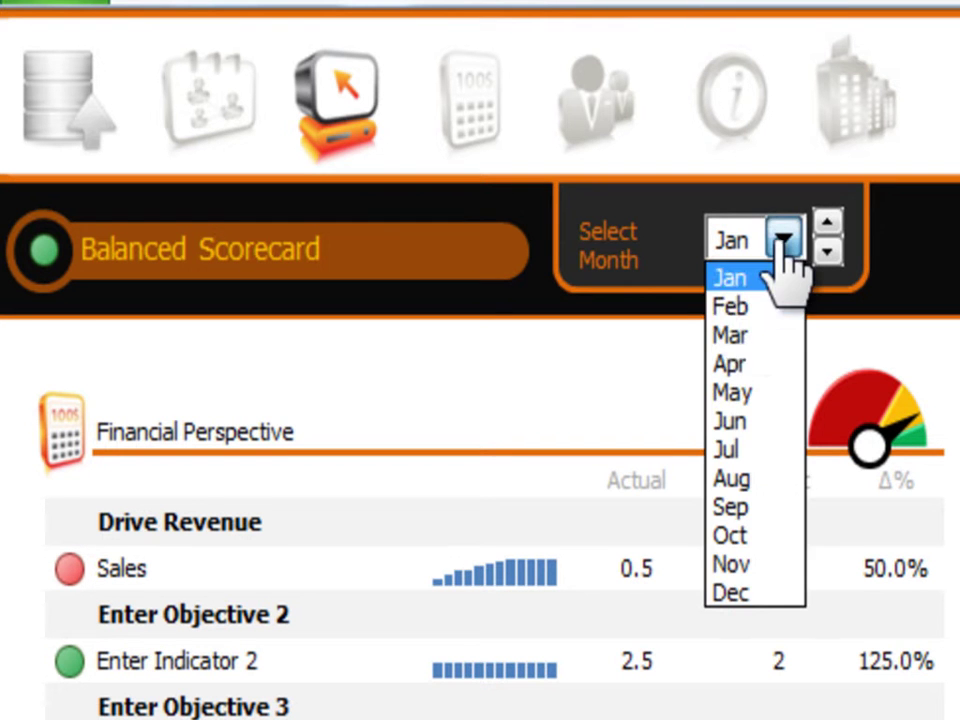
click(731, 307)
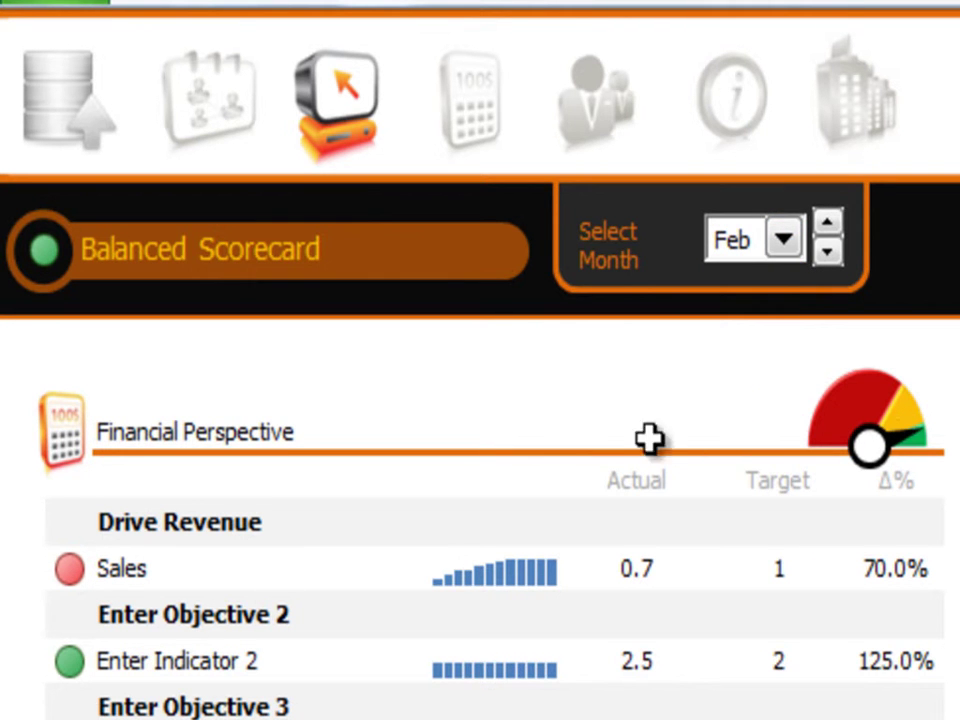
Go back to January and step the scorecard month through to April, rechecking March on the way.
click(829, 262)
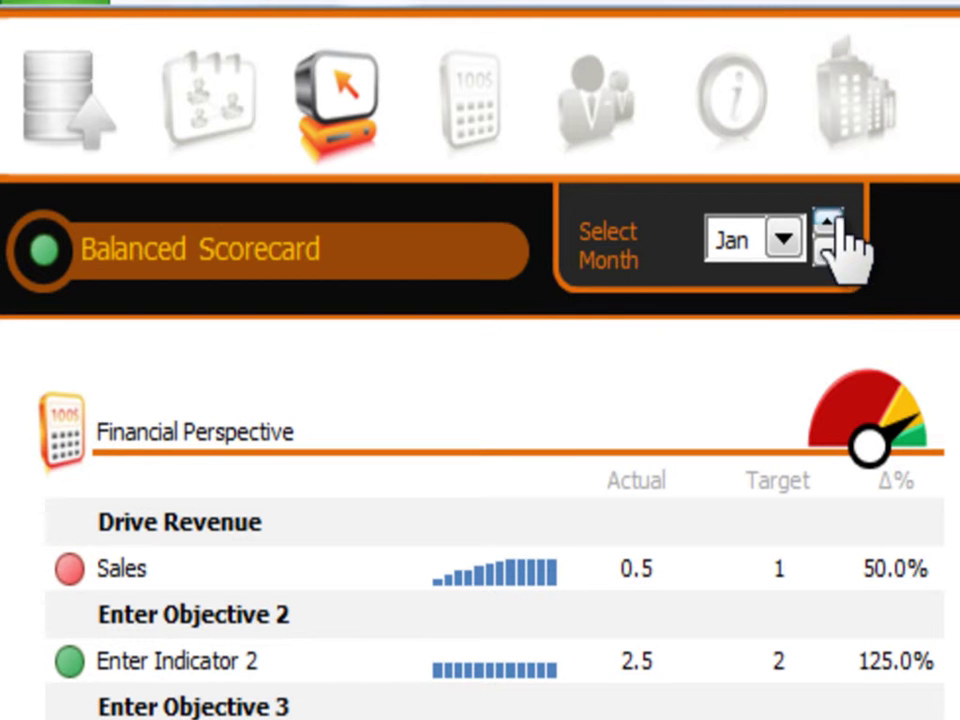
click(828, 222)
click(828, 222)
click(828, 222)
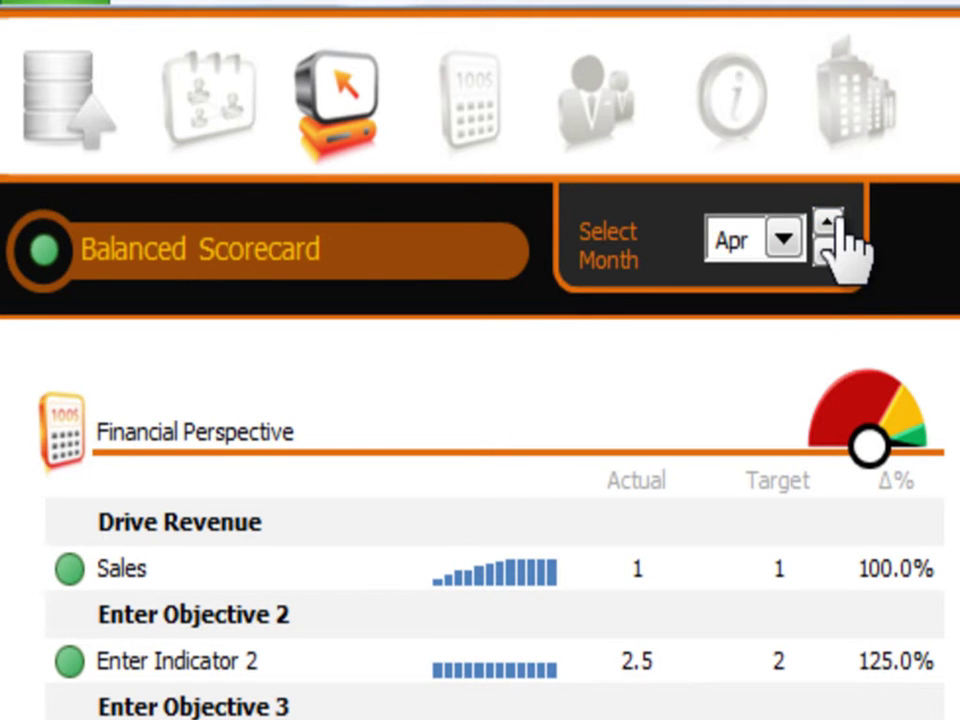
click(828, 254)
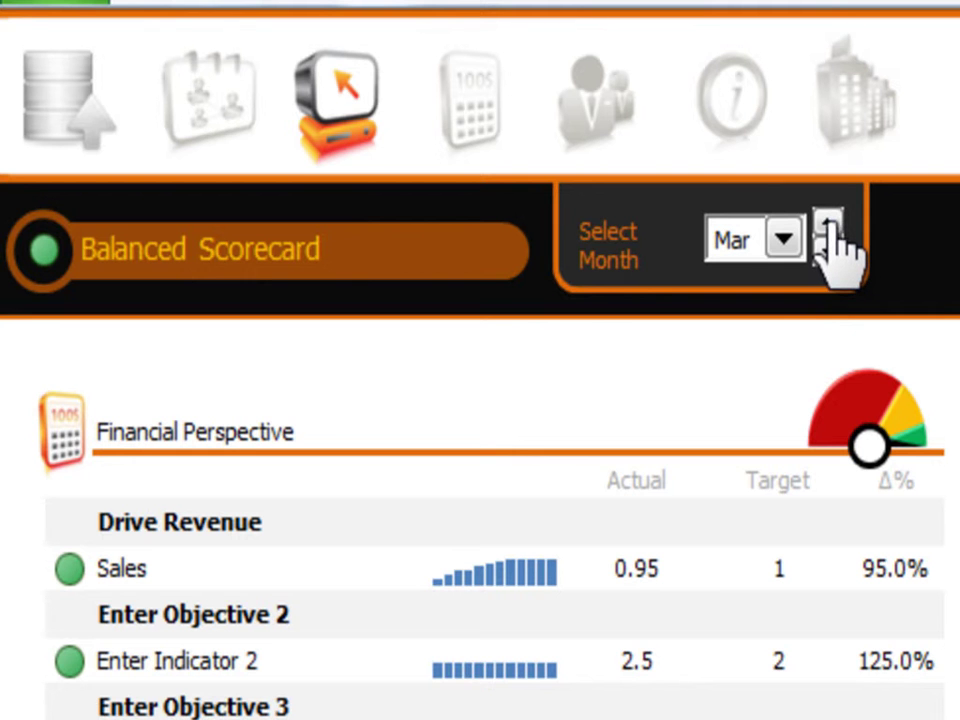
click(828, 222)
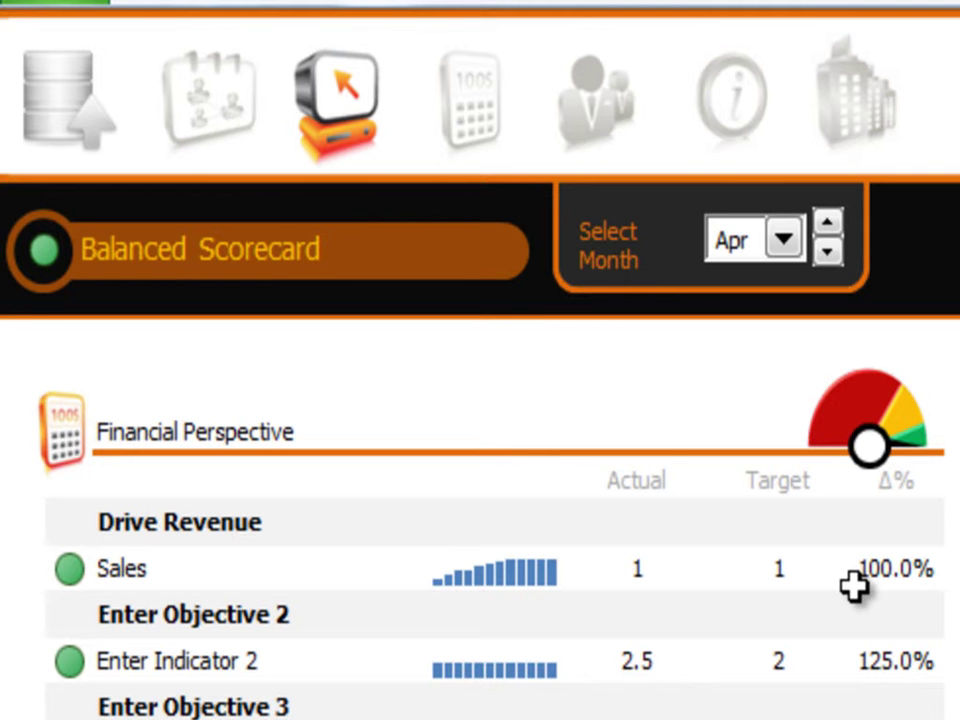
Return to the data entry sheet and name the second Financial Perspective objective "Cost".
click(72, 125)
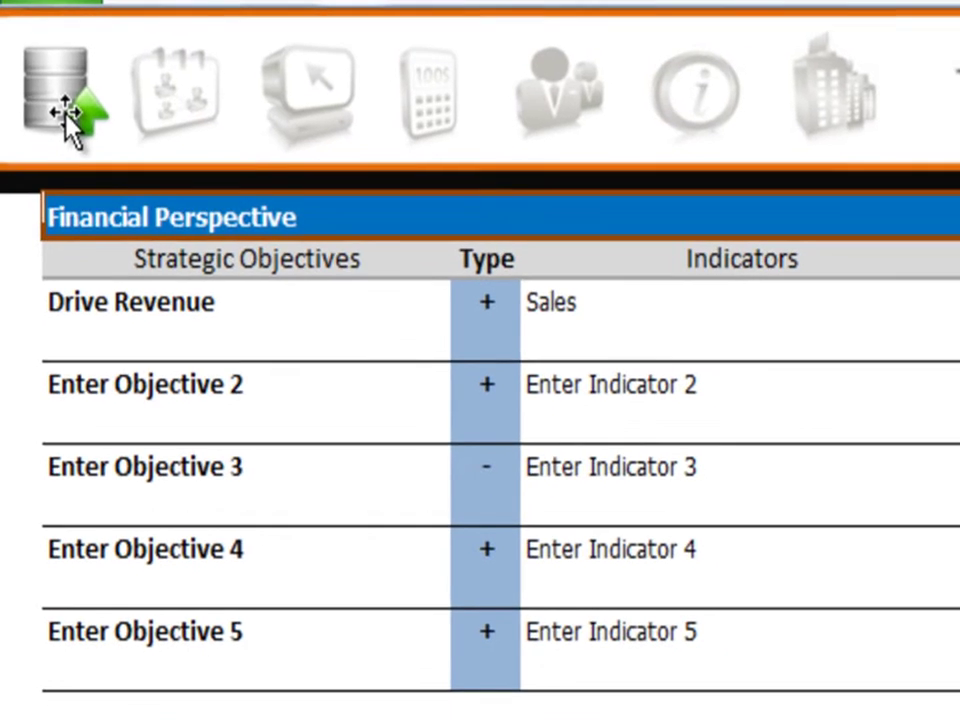
click(134, 420)
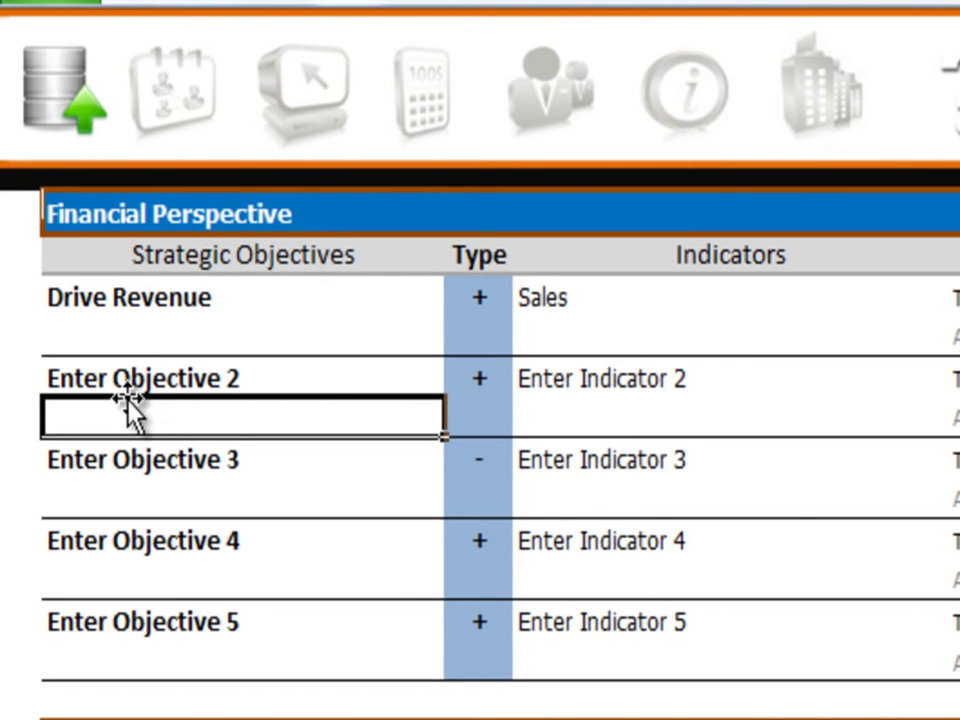
click(131, 379)
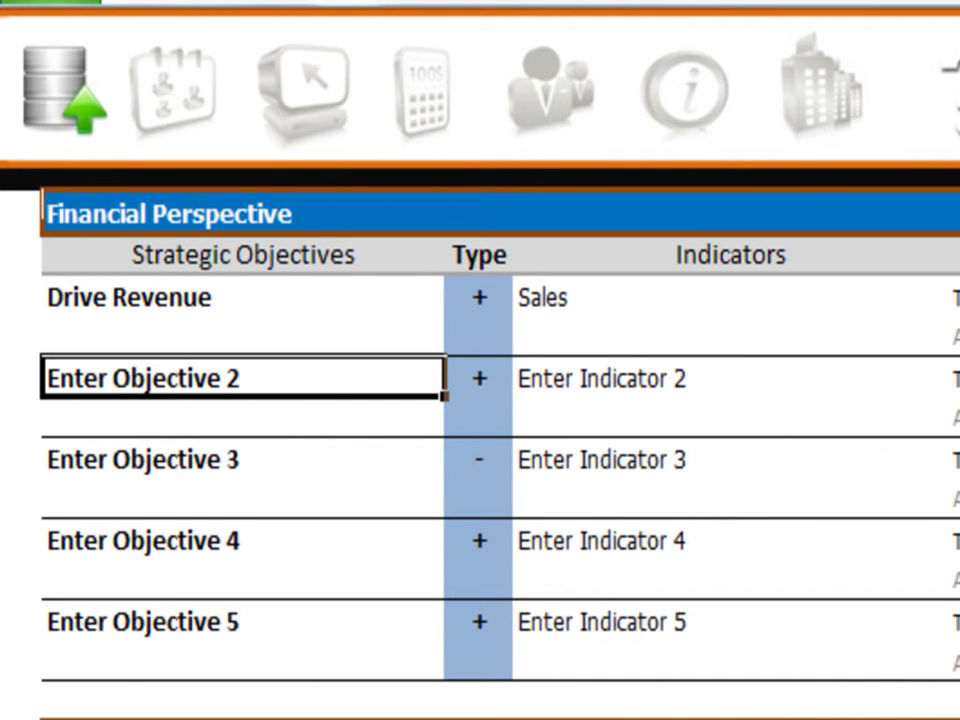
text(Cost)
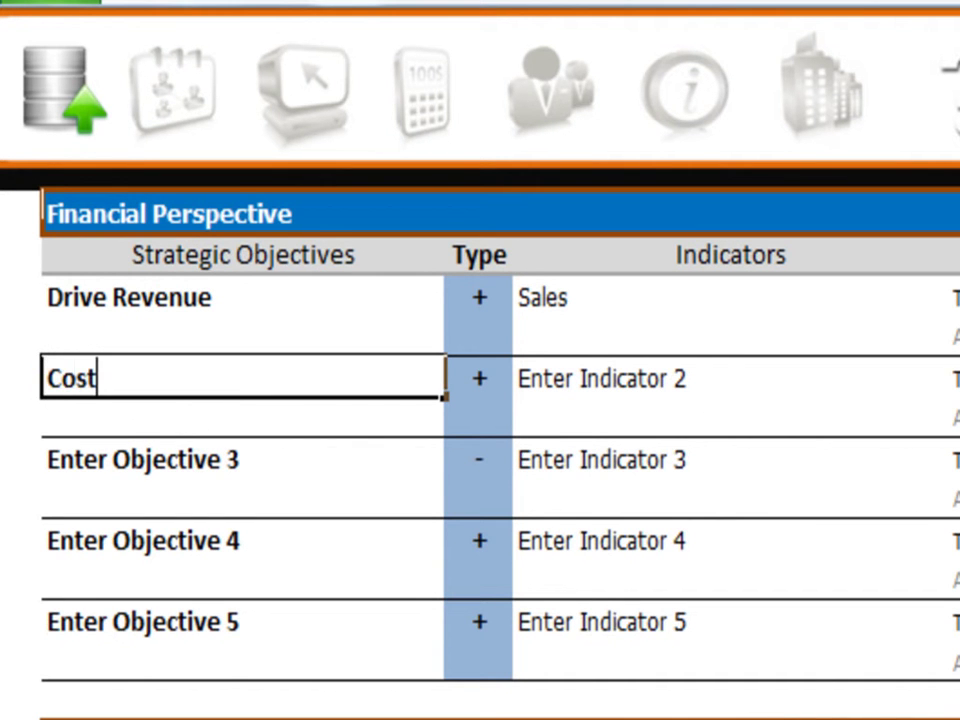
key(Tab)
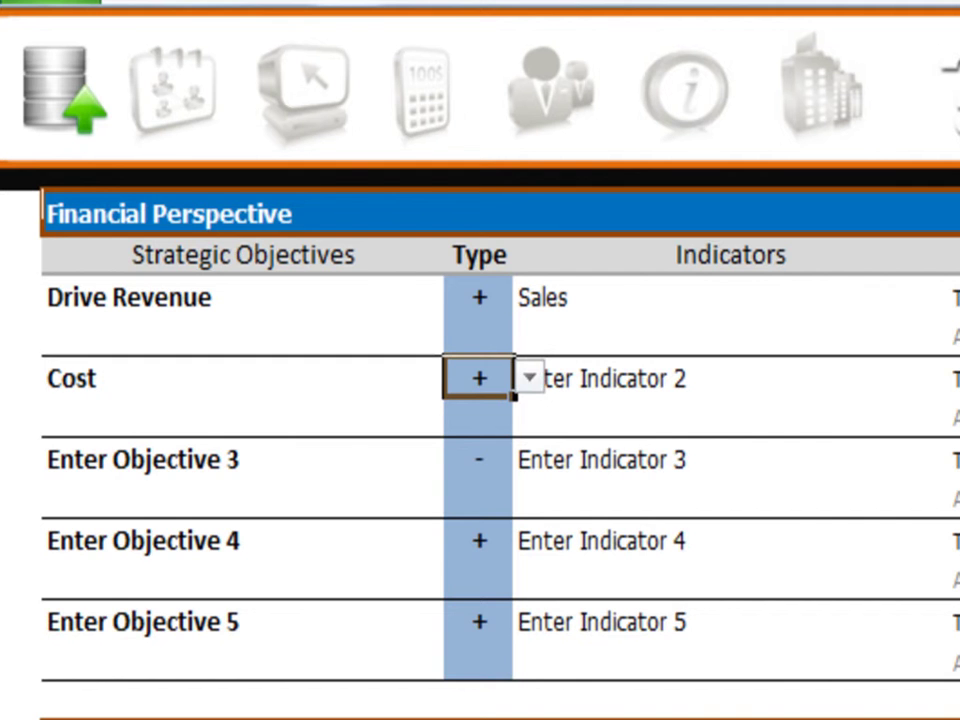
Set the Cost objective's type to "-" and name its indicator "Costs".
click(529, 379)
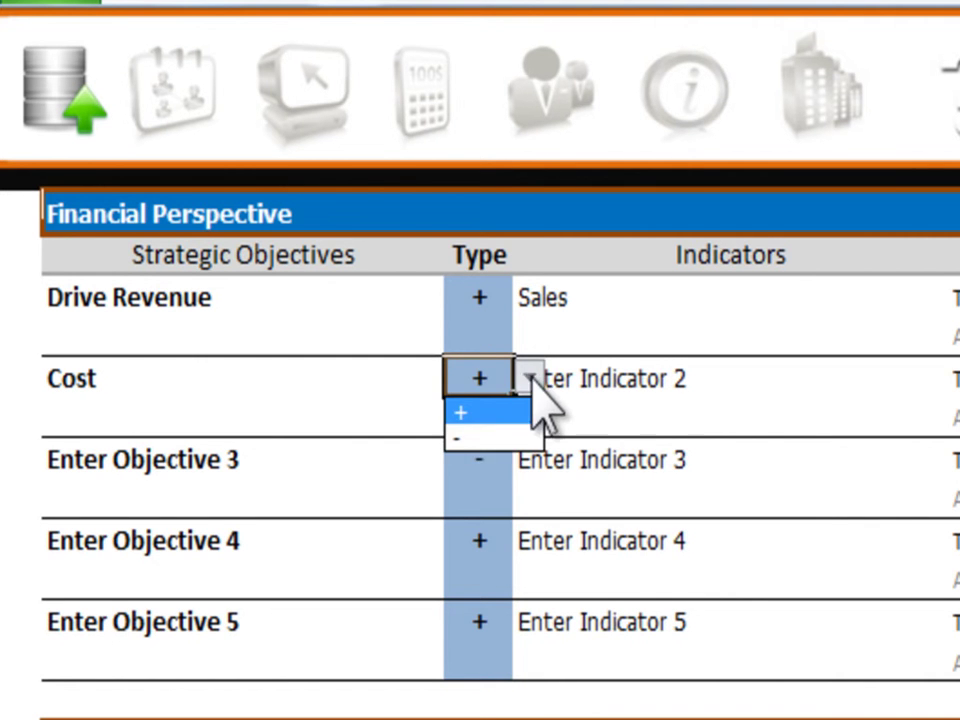
click(491, 436)
click(604, 386)
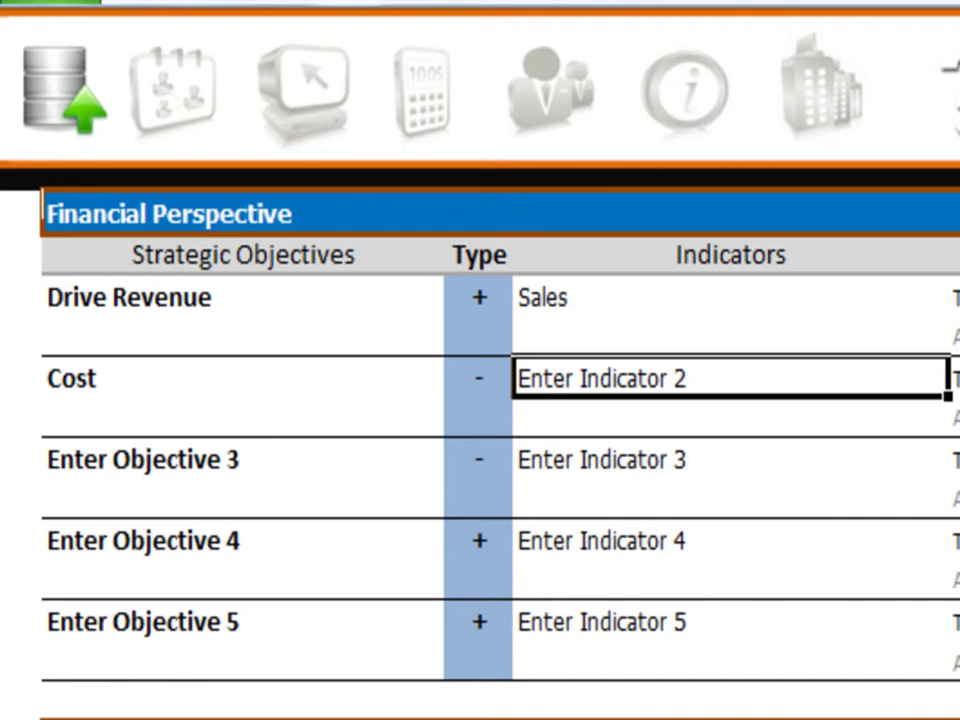
text(Costs)
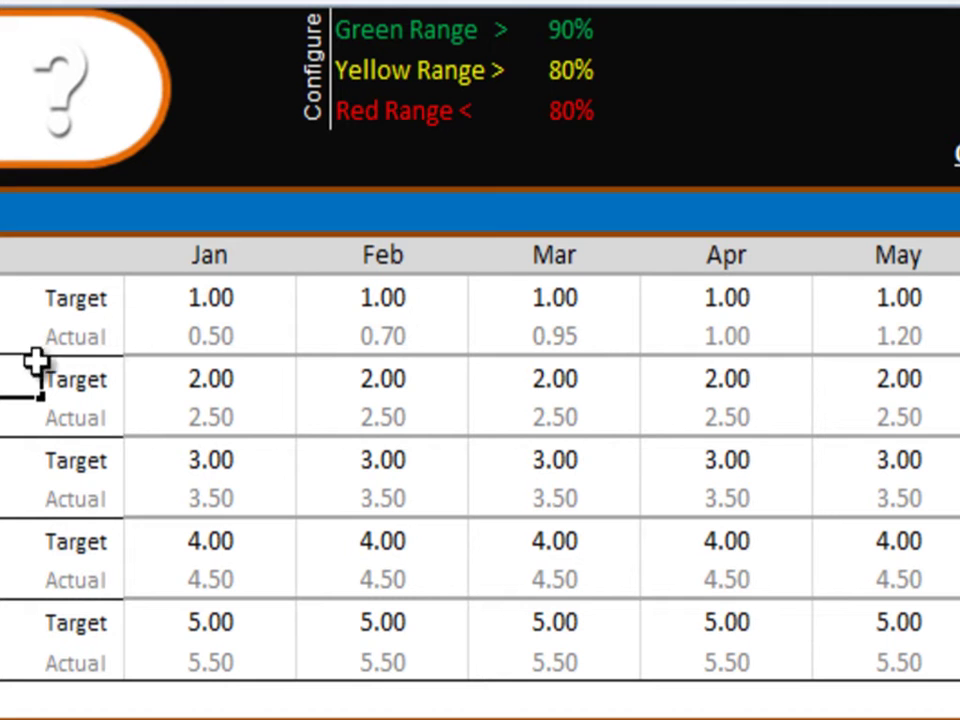
Enter 1.5 as the January actual for Costs.
click(224, 378)
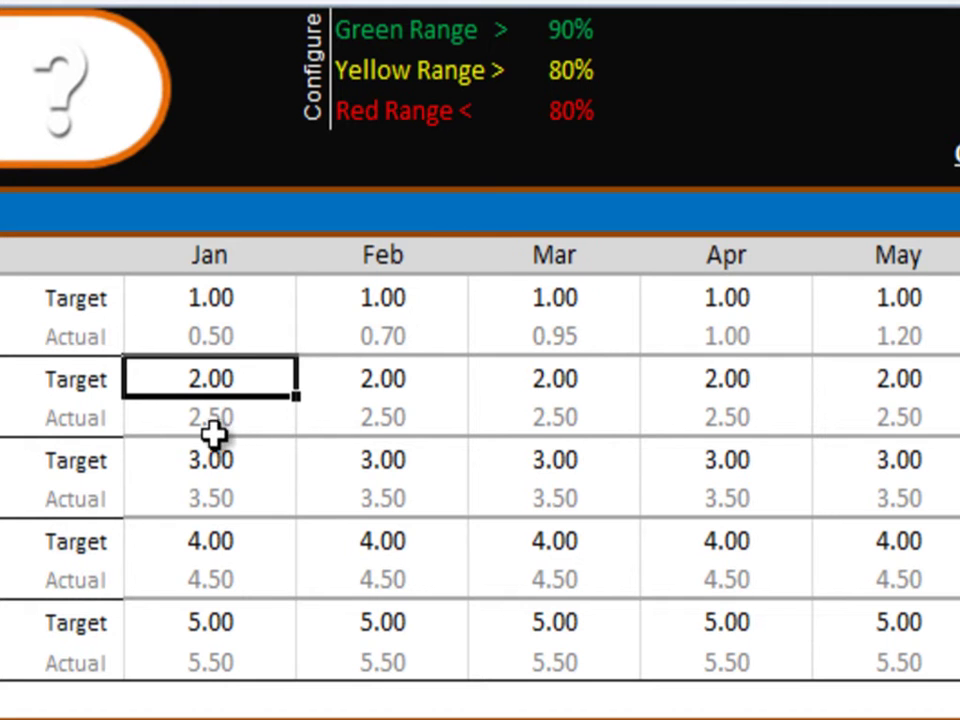
click(214, 421)
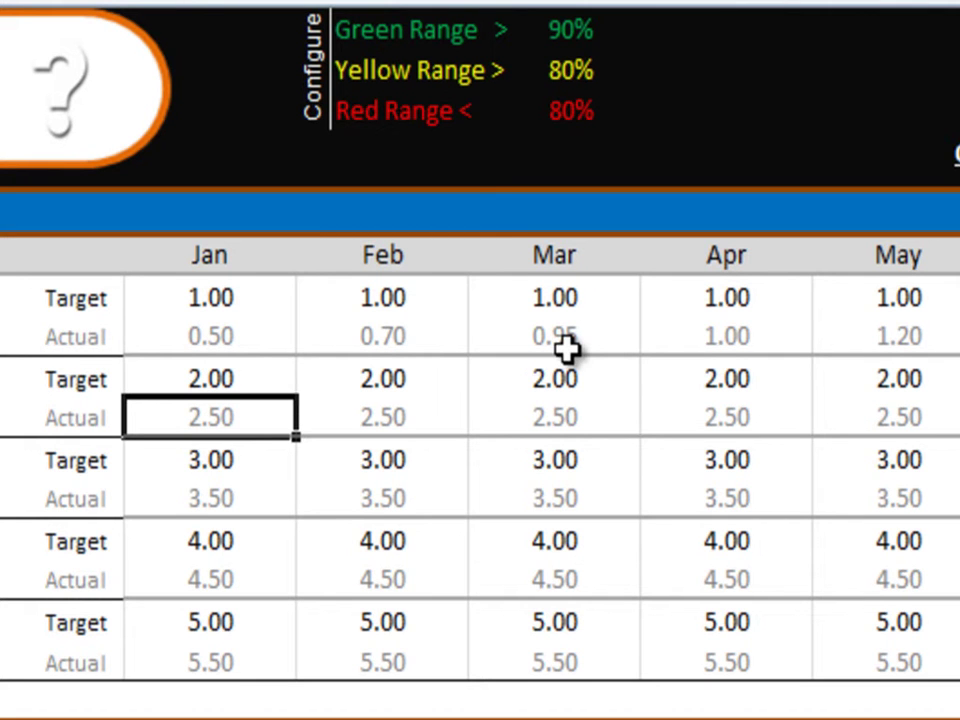
text(1.)
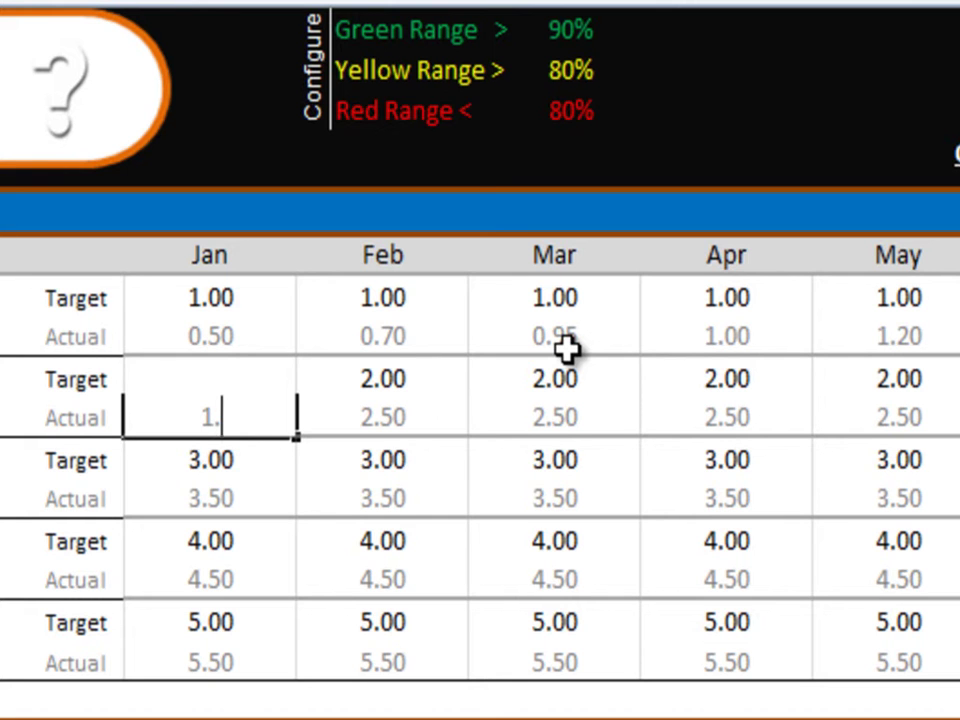
text(5)
key(Tab)
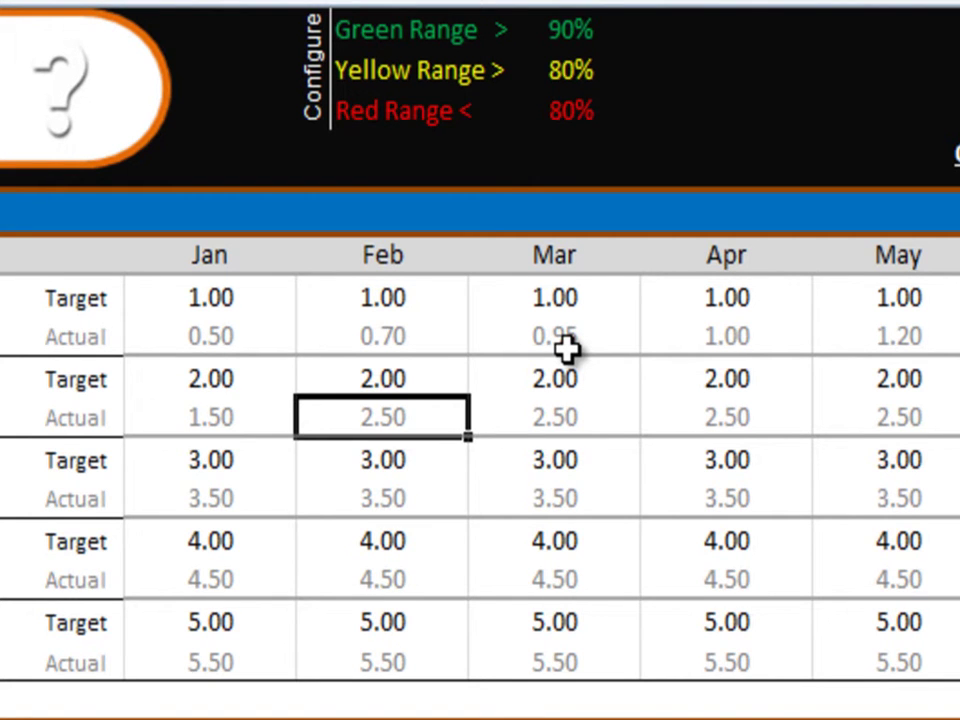
Enter the Costs actuals as 2.5 for January, 2 for February and 1.9 for March, April and May.
key(shift+Tab)
text(2.5)
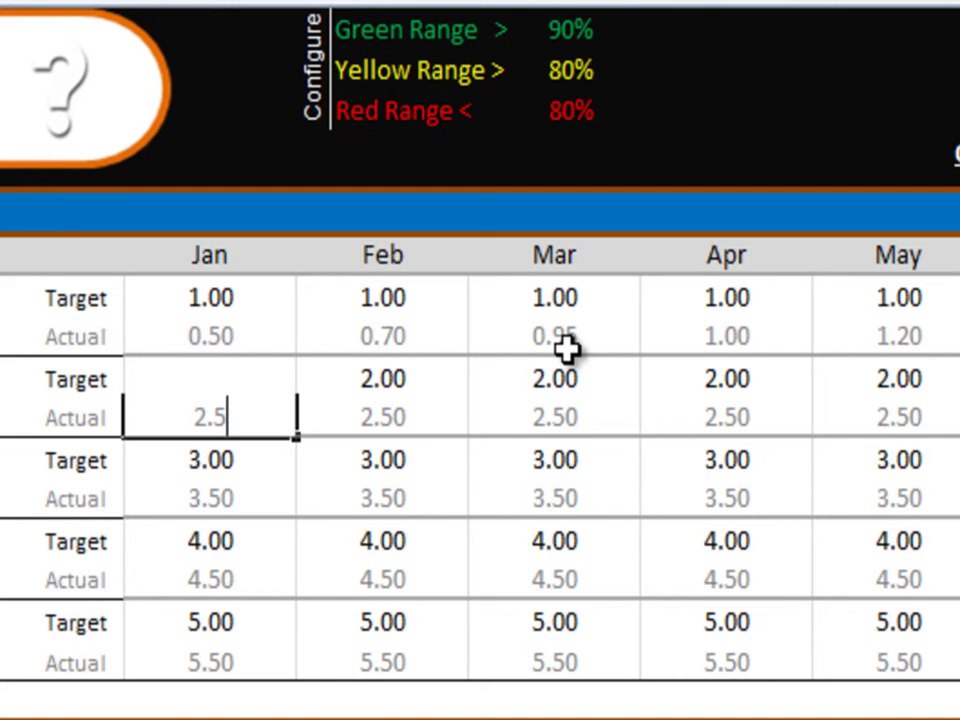
key(Tab)
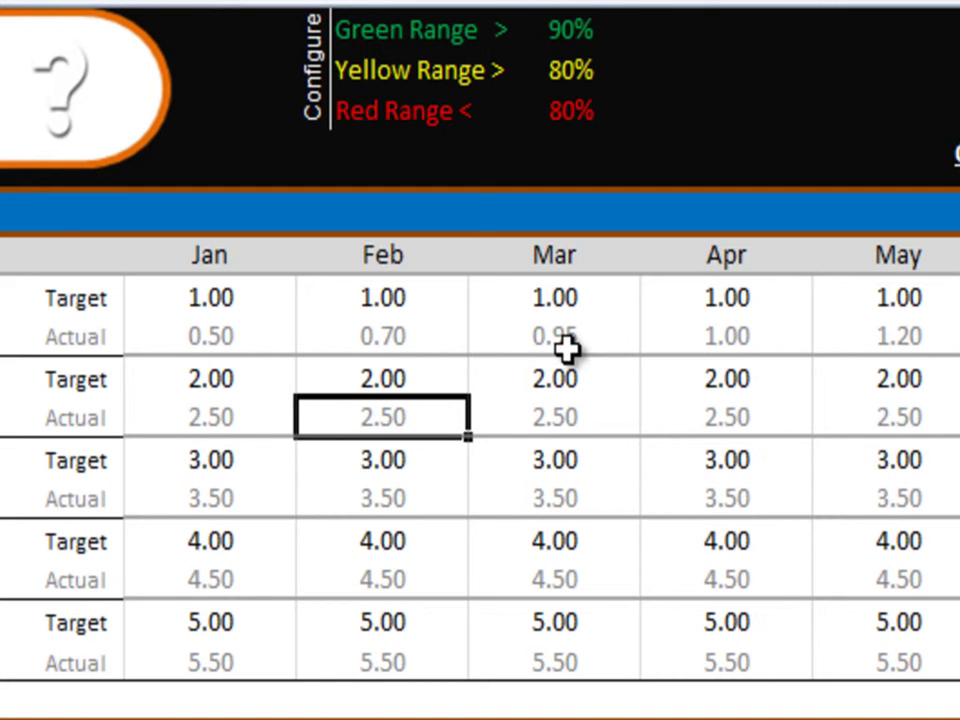
text(2)
key(Tab)
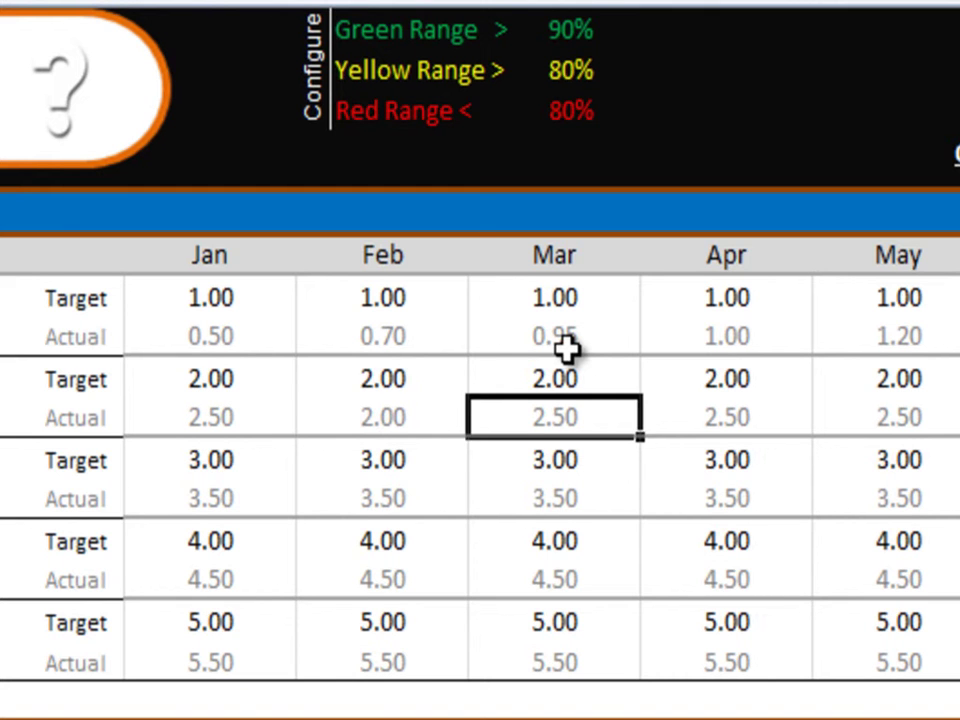
text(.)
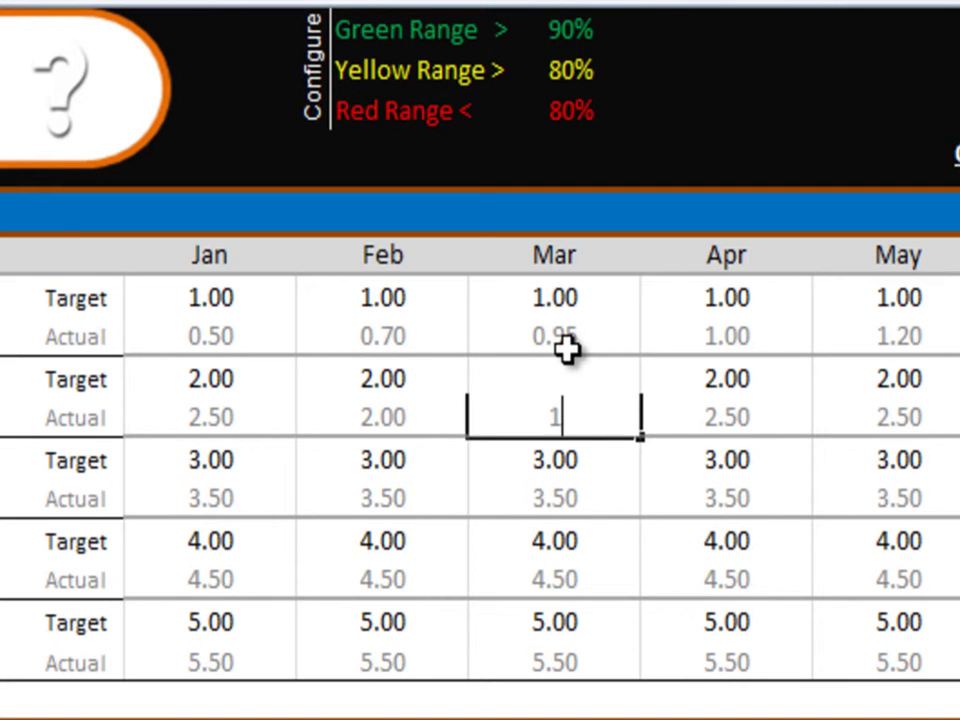
text(.9)
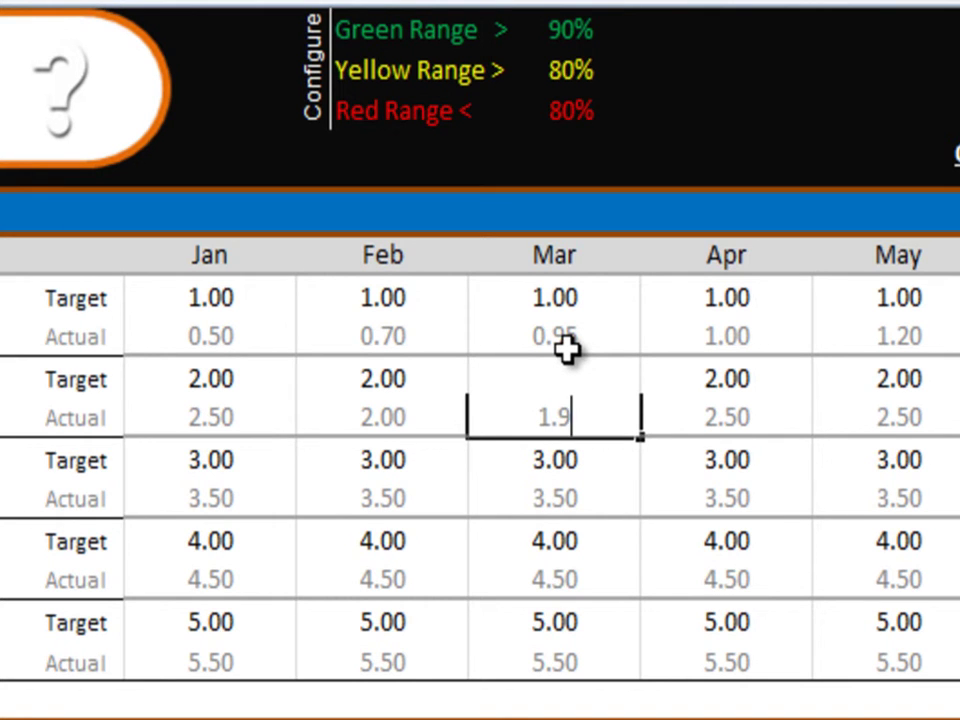
key(Tab)
text(1.9)
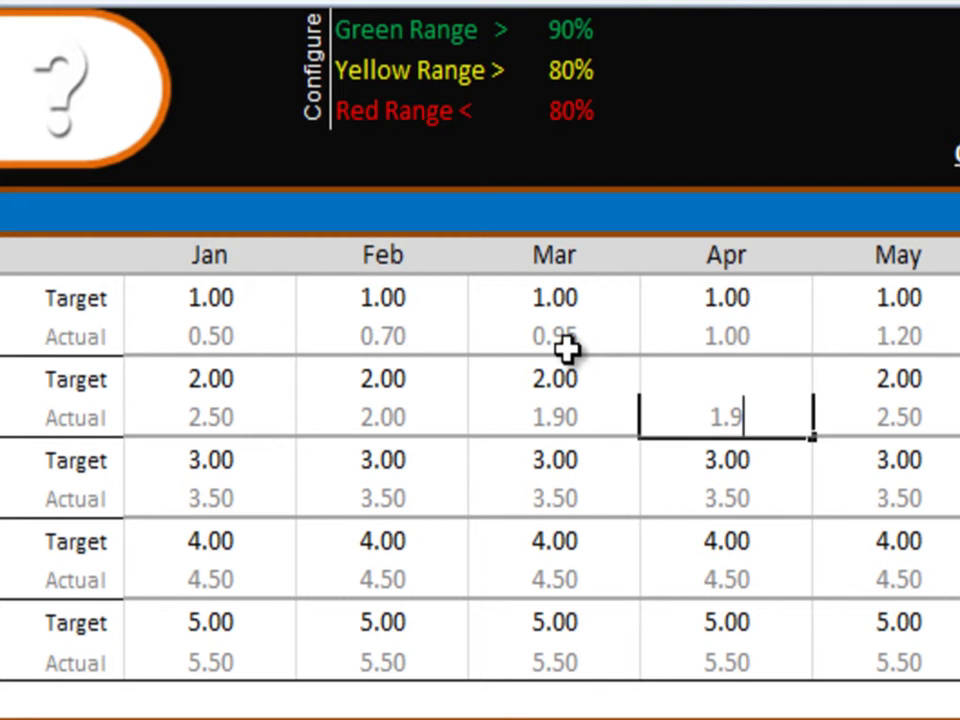
key(Tab)
text(1.9)
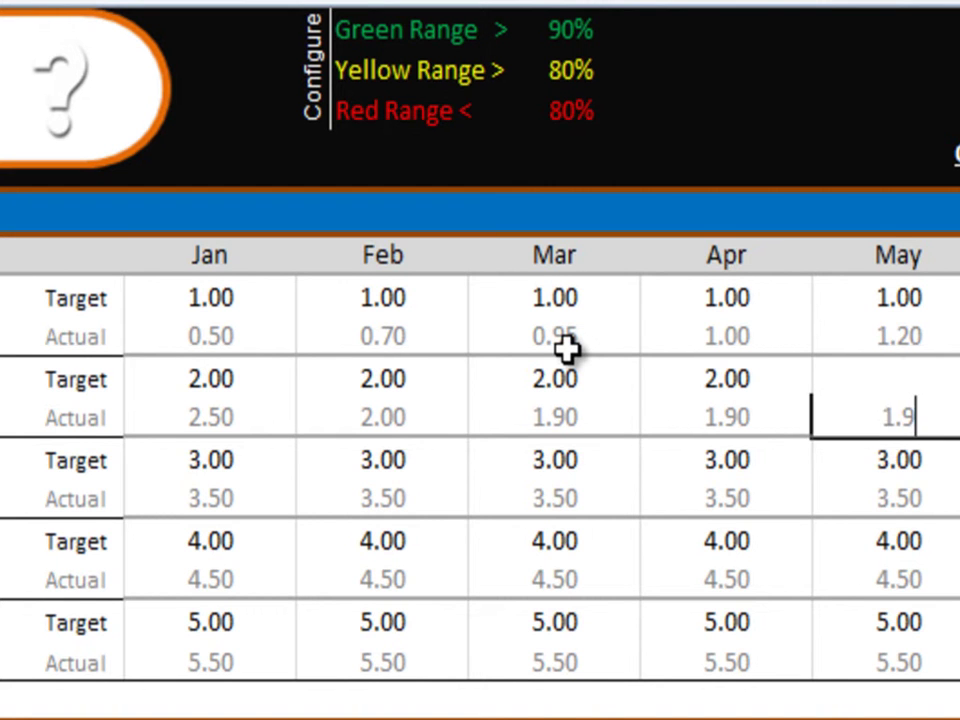
key(Return)
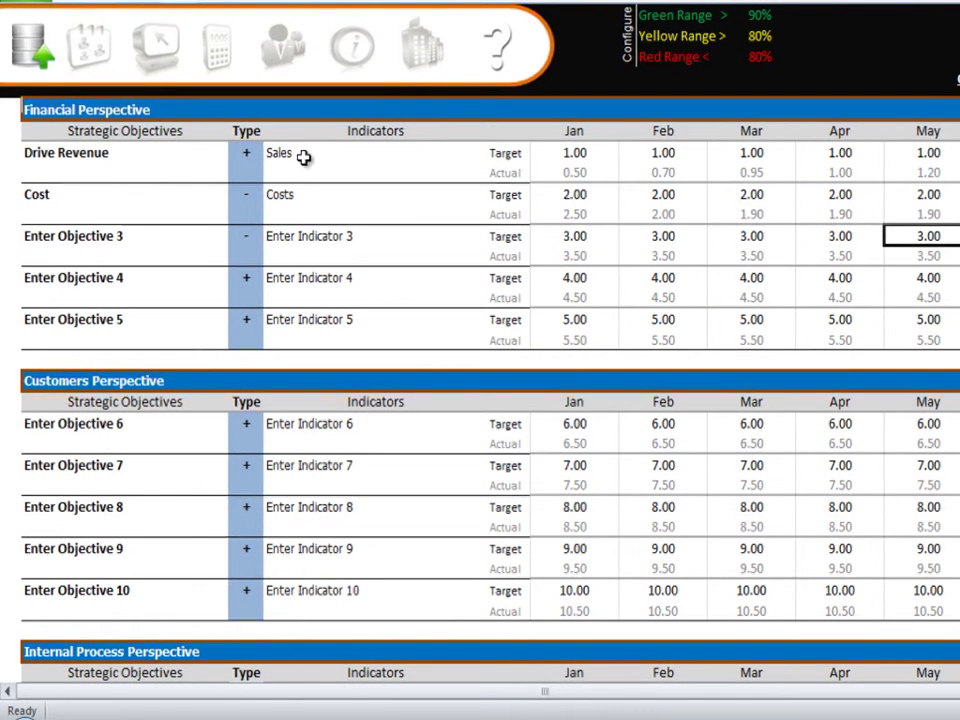
Open the scorecard and compare the Sales and Costs indicators and the Financial Perspective gauge for January, February and March.
click(157, 47)
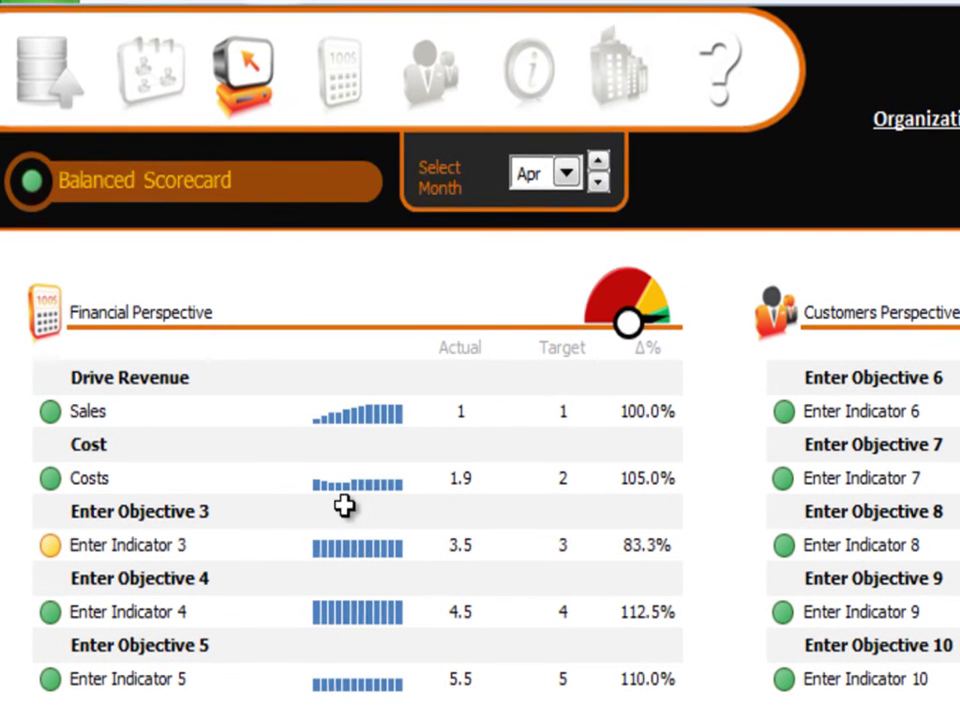
click(578, 178)
click(542, 200)
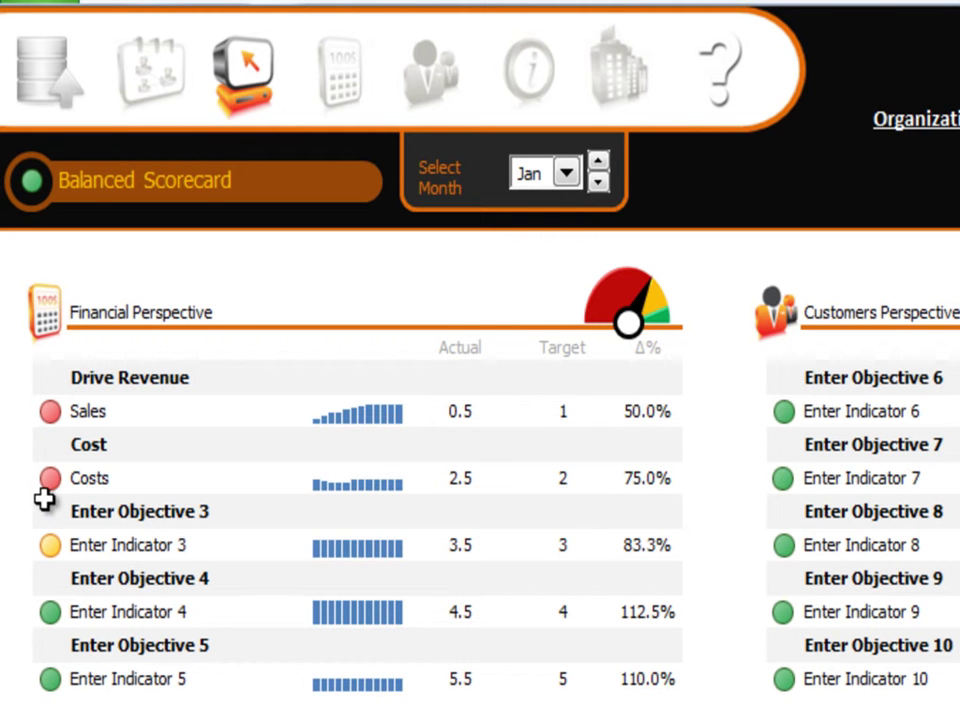
click(567, 174)
click(555, 221)
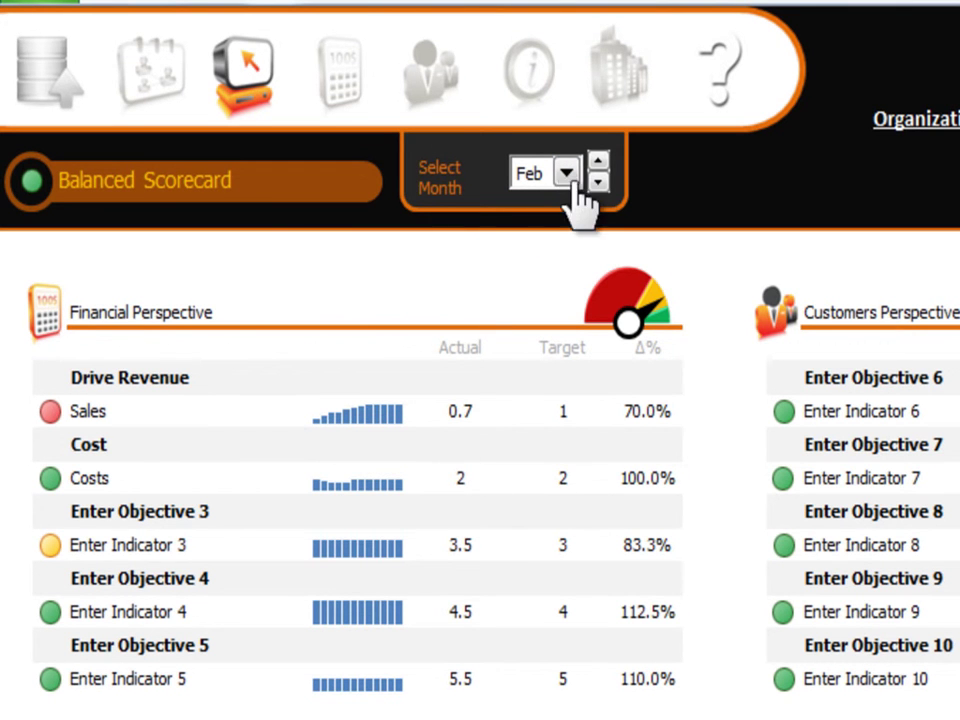
click(574, 190)
click(538, 244)
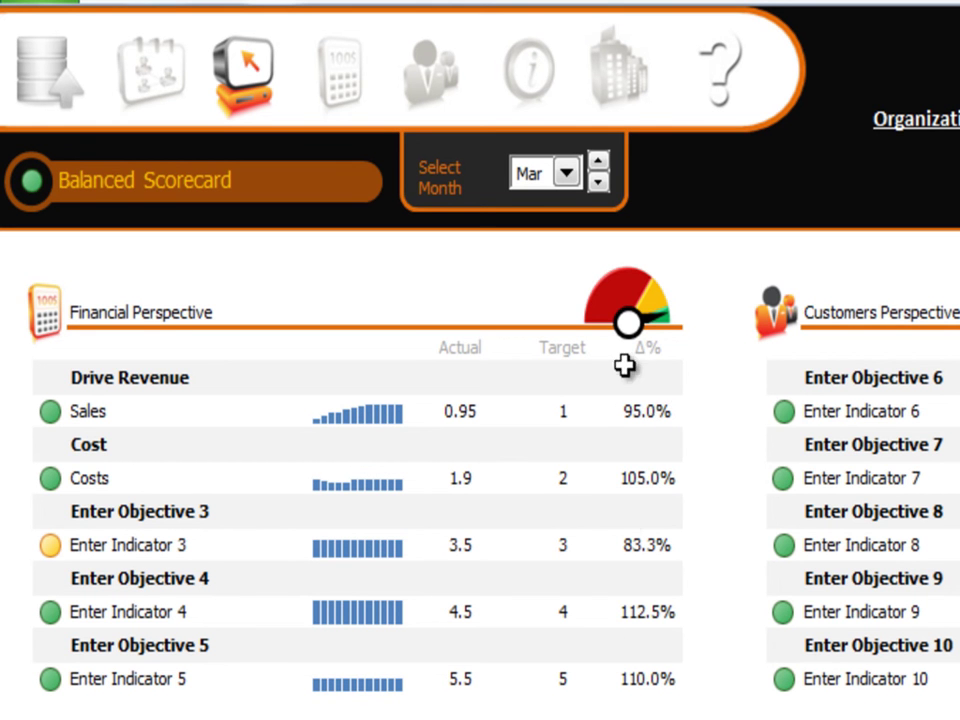
mouse_move(638, 330)
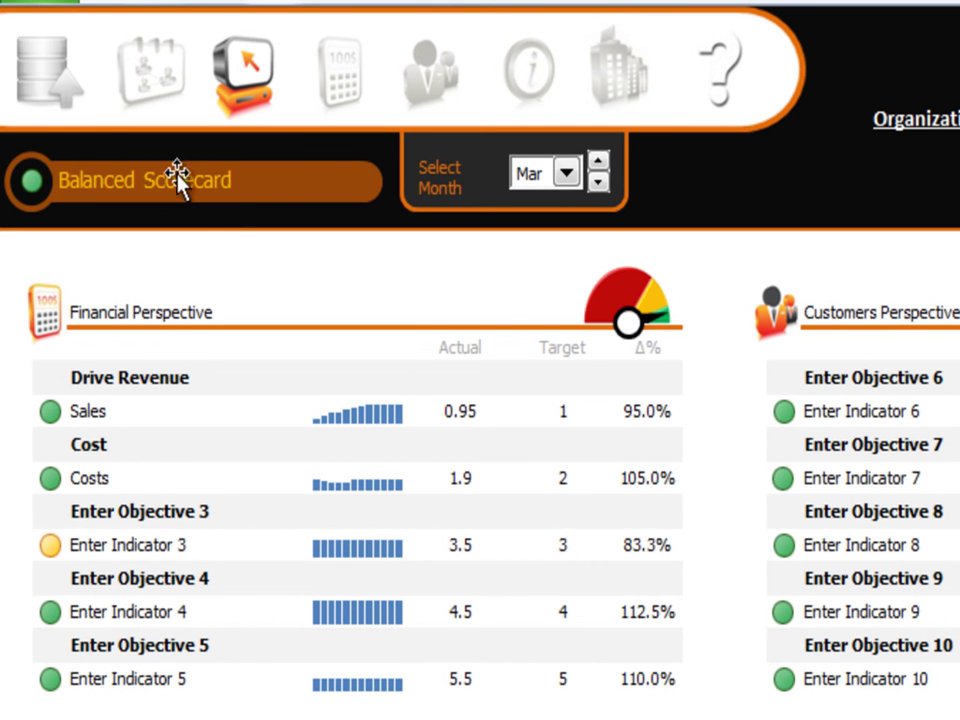
Clear the entire rows of financial objectives 4 and 5 on the data entry sheet and reopen the scorecard.
click(46, 88)
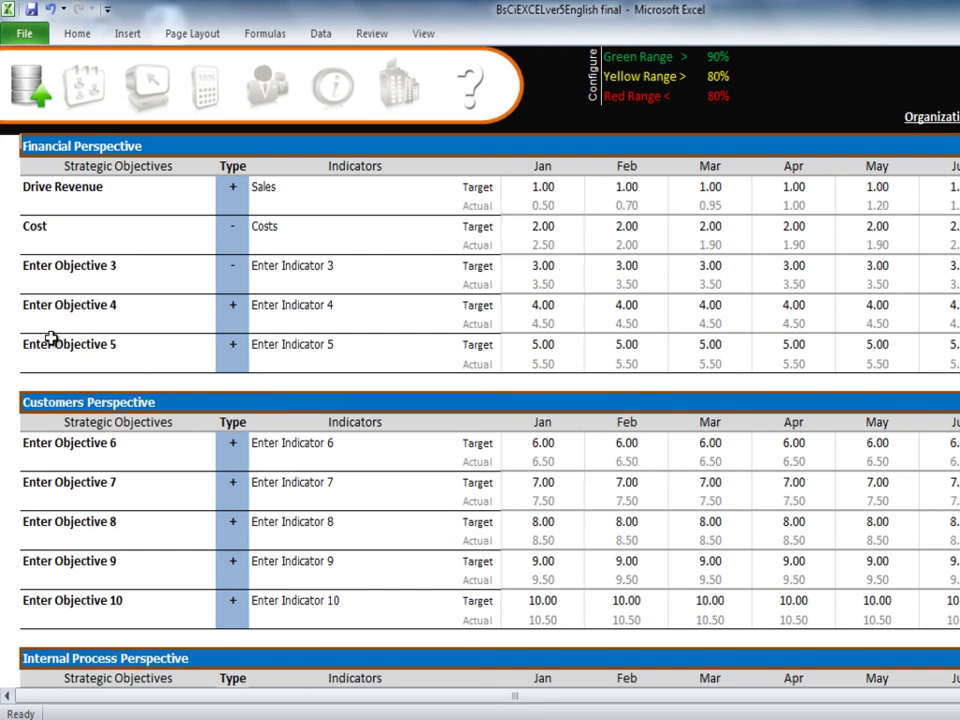
drag(50, 313, 955, 355)
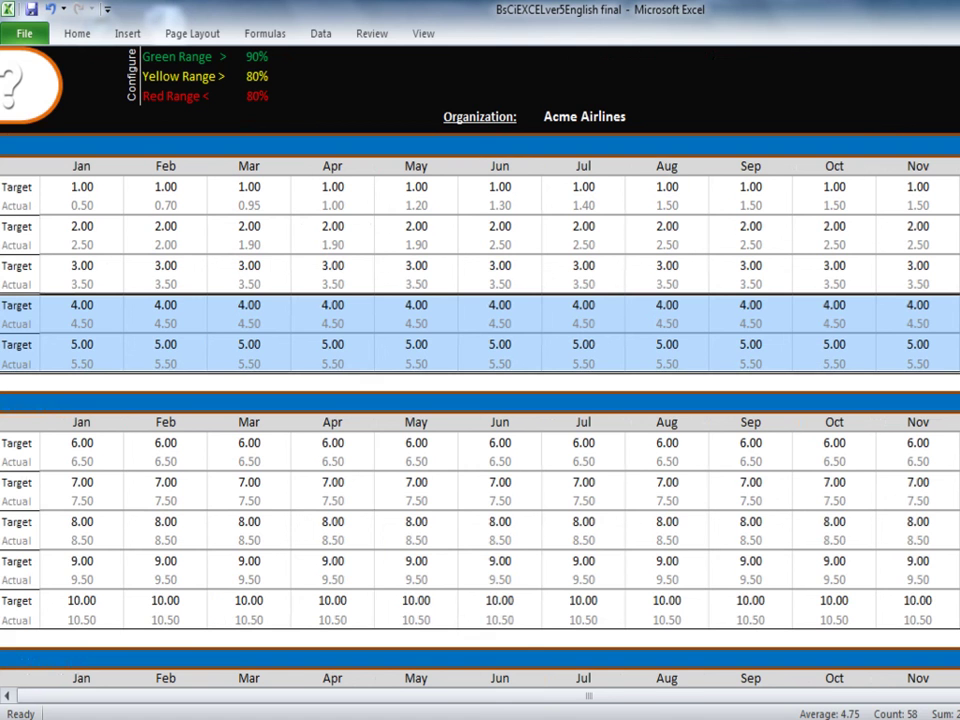
key(Delete)
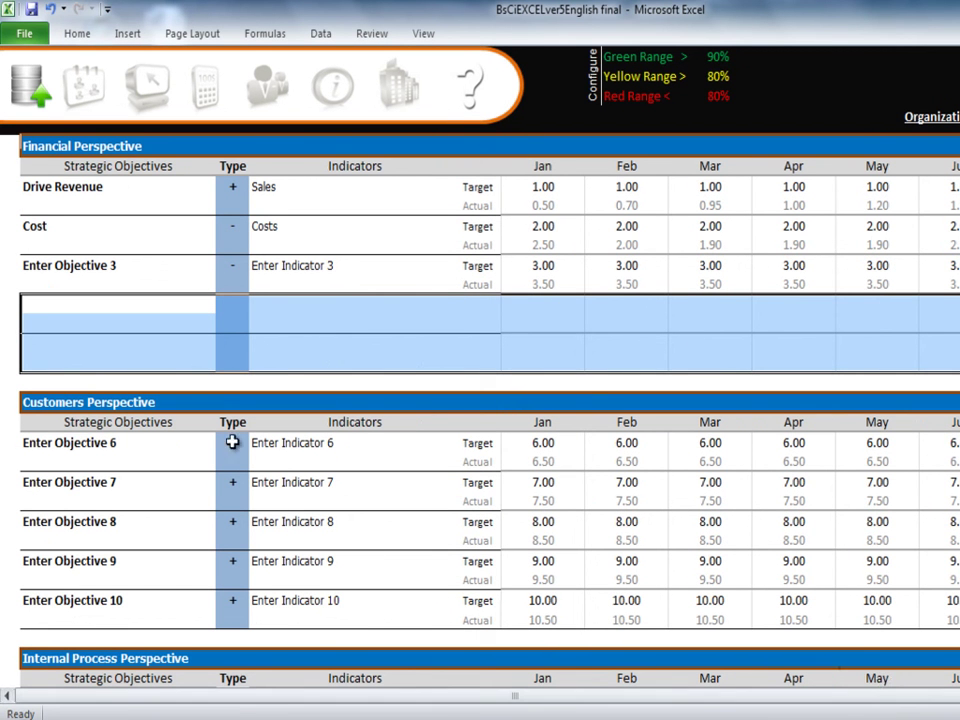
click(148, 88)
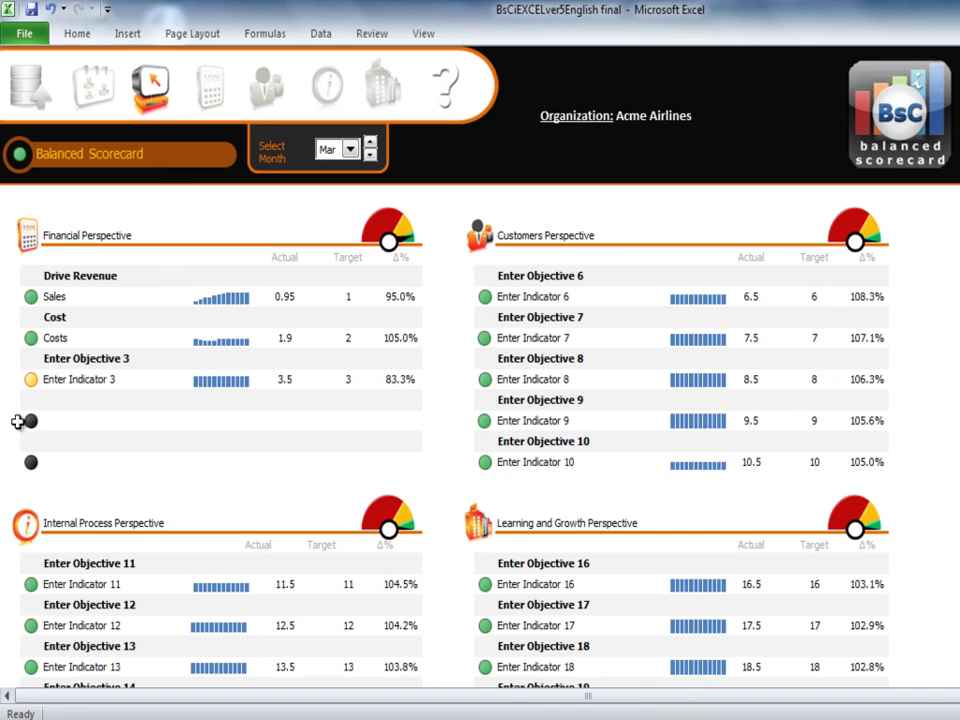